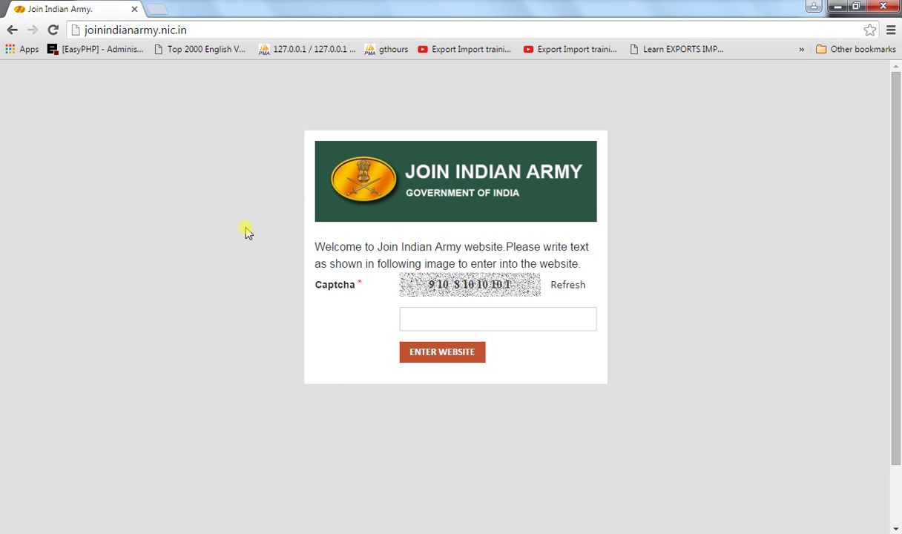
# - Type the captcha digits shown in the image and enter the Join Indian Army website
pyautogui.click(205, 29)
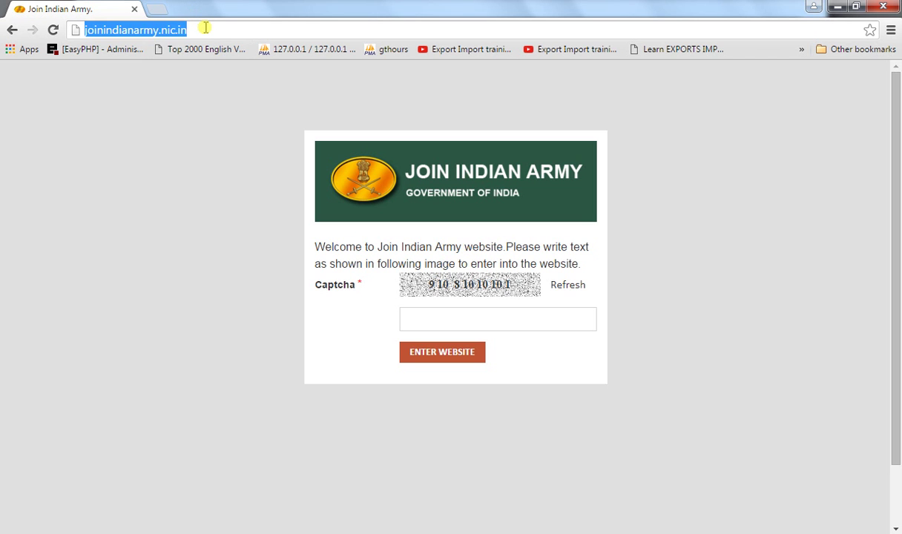
pyautogui.click(206, 28)
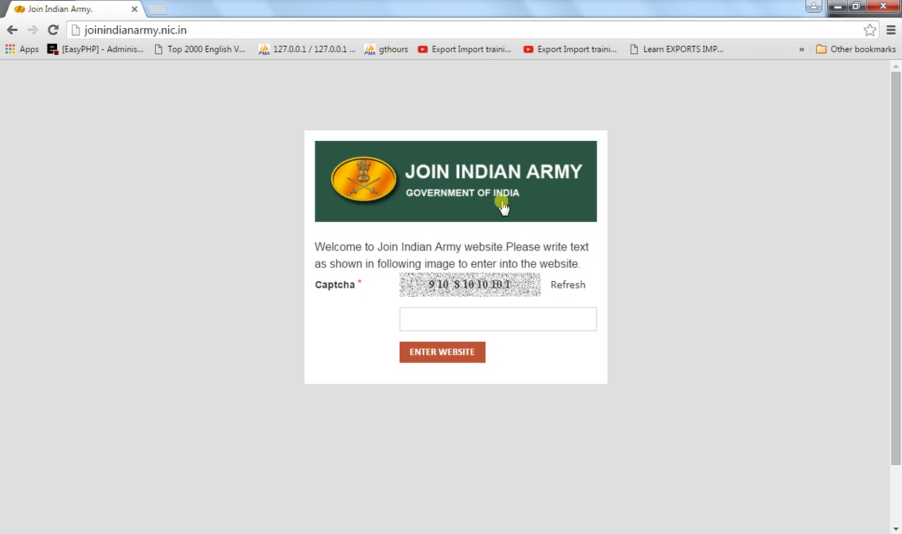
pyautogui.click(428, 320)
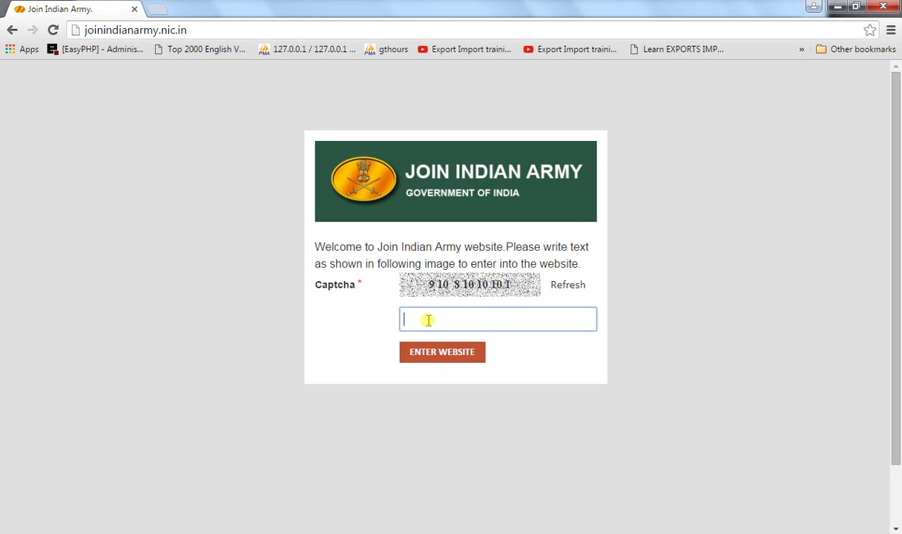
pyautogui.click(435, 358)
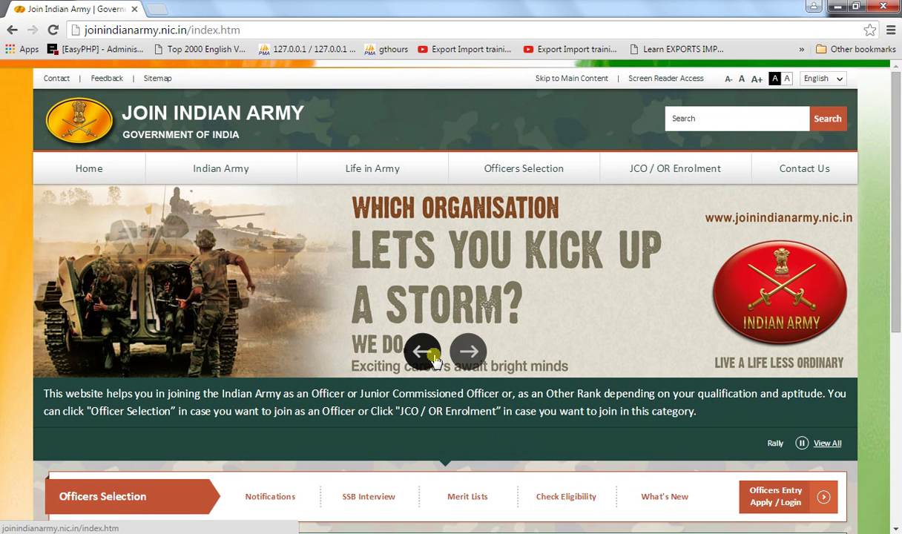
# - Scroll to the JCO / OR Enrolment bar and open JCO / OR Apply / Login
pyautogui.scroll(-3, 436, 360)
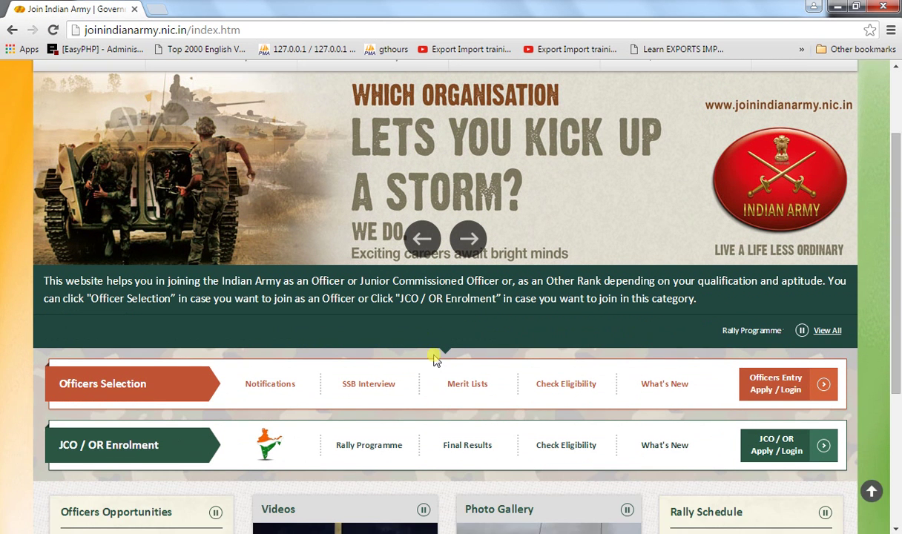
pyautogui.scroll(-1, 436, 361)
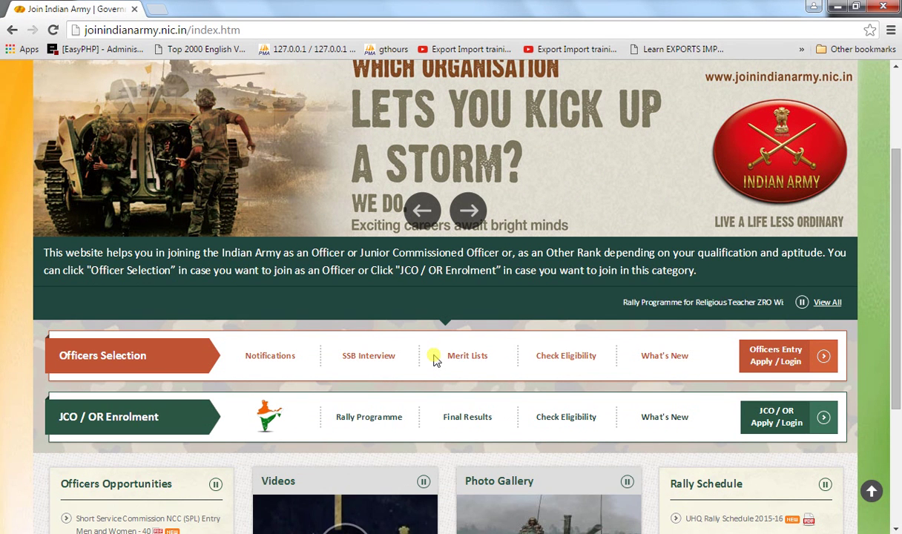
pyautogui.scroll(-2, 435, 359)
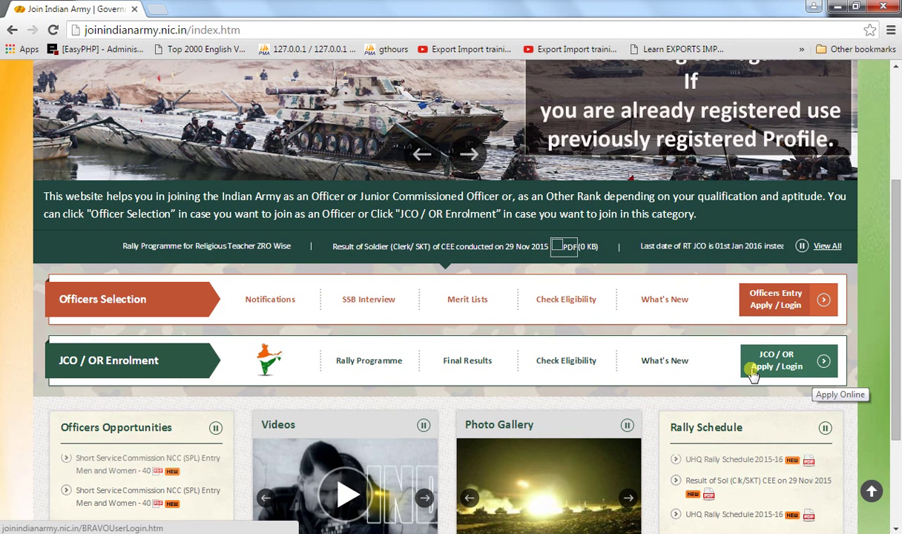
pyautogui.click(783, 371)
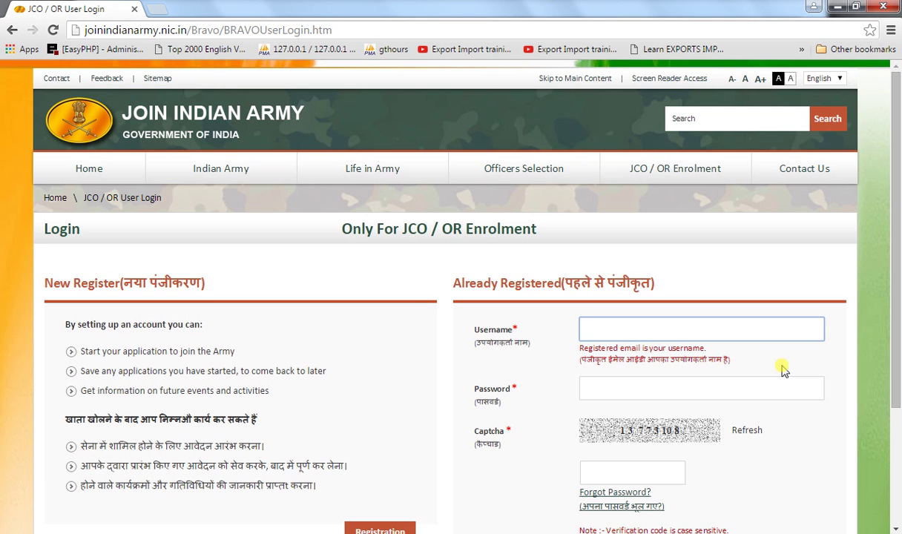
# - Enter the registered email address as Username and type the account password
pyautogui.click(449, 361)
pyautogui.scroll(-1, 448, 359)
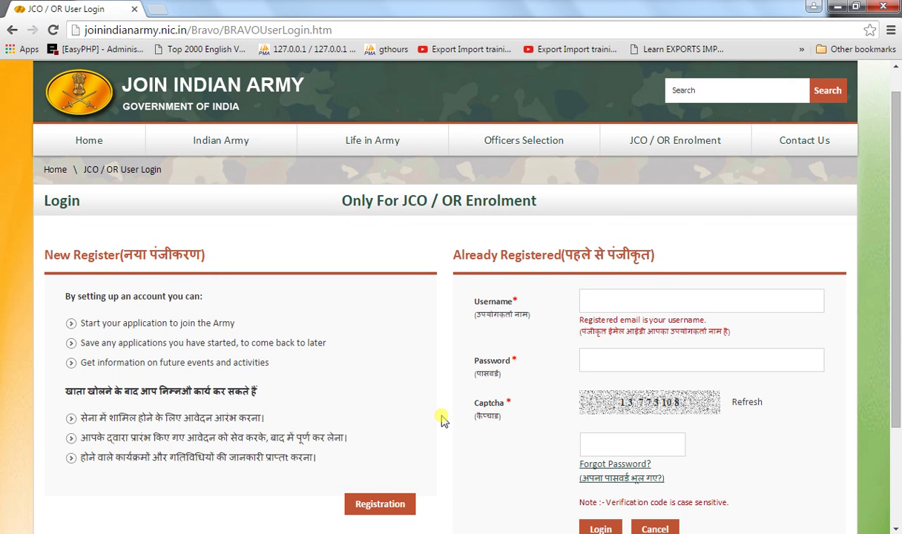
pyautogui.click(592, 303)
pyautogui.write('gt')
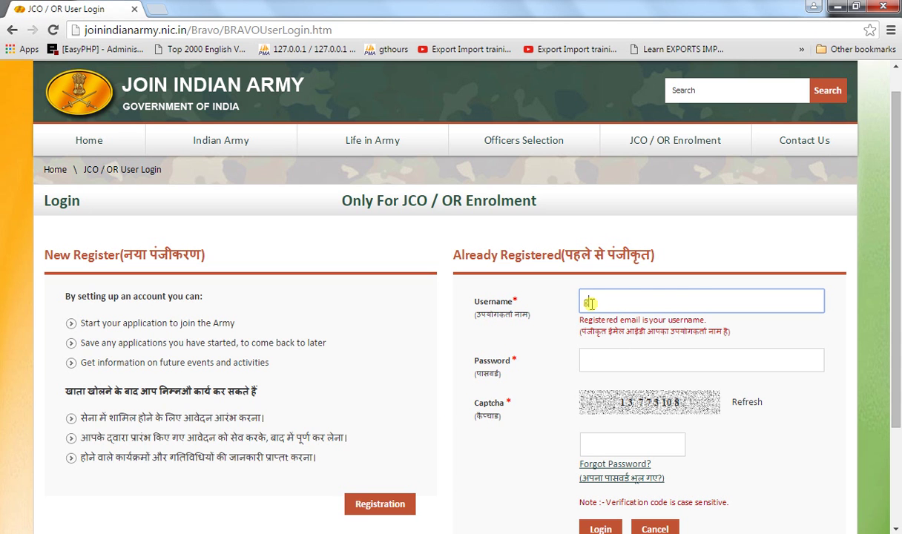
pyautogui.press('BackSpace')
pyautogui.press('BackSpace')
pyautogui.press('Tab')
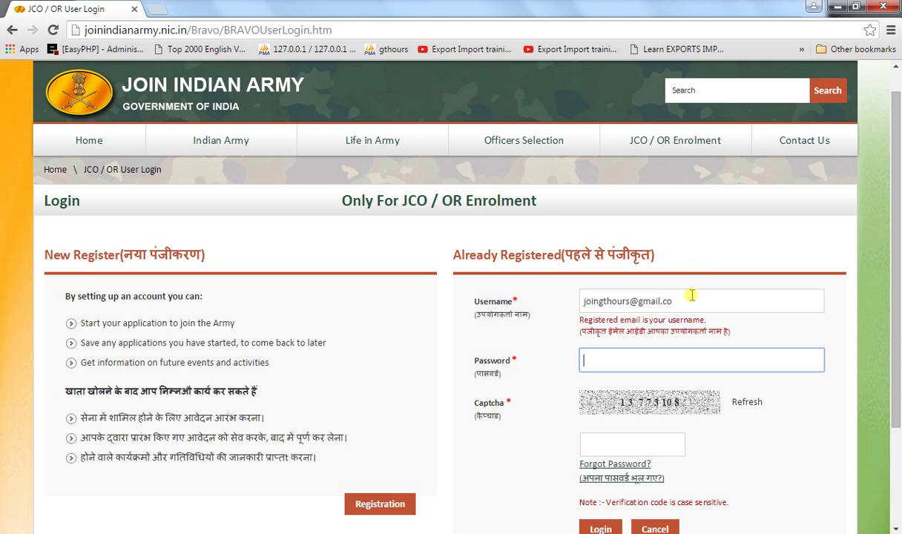
pyautogui.click(683, 301)
pyautogui.write('m')
pyautogui.press('Tab')
pyautogui.write('************')
# - Fill in the login captcha code and log in to the JCO / OR Eligibility page
pyautogui.press('Tab')
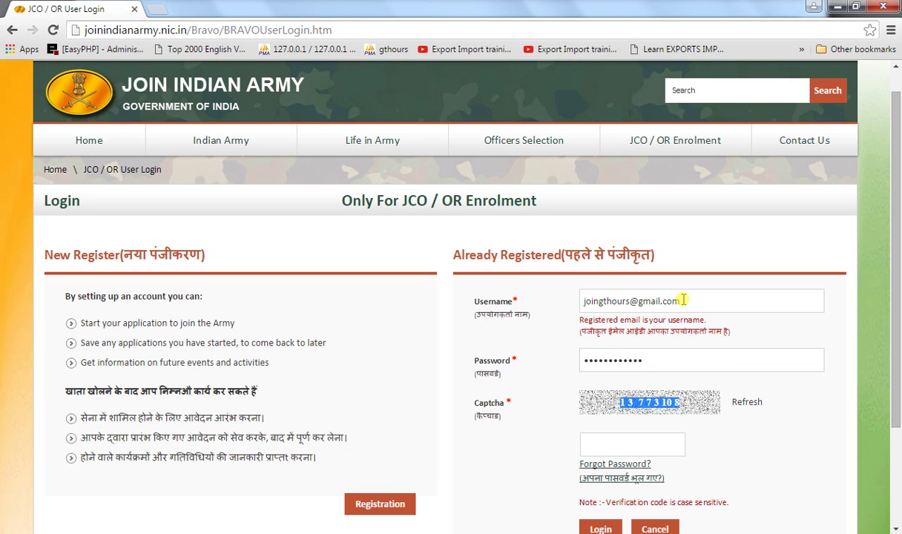
pyautogui.press('Tab')
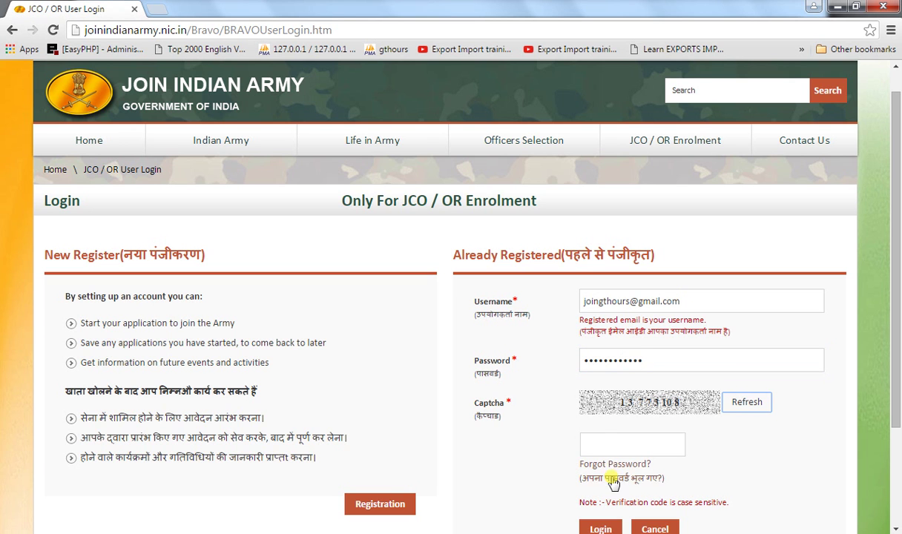
pyautogui.click(593, 446)
pyautogui.write('137')
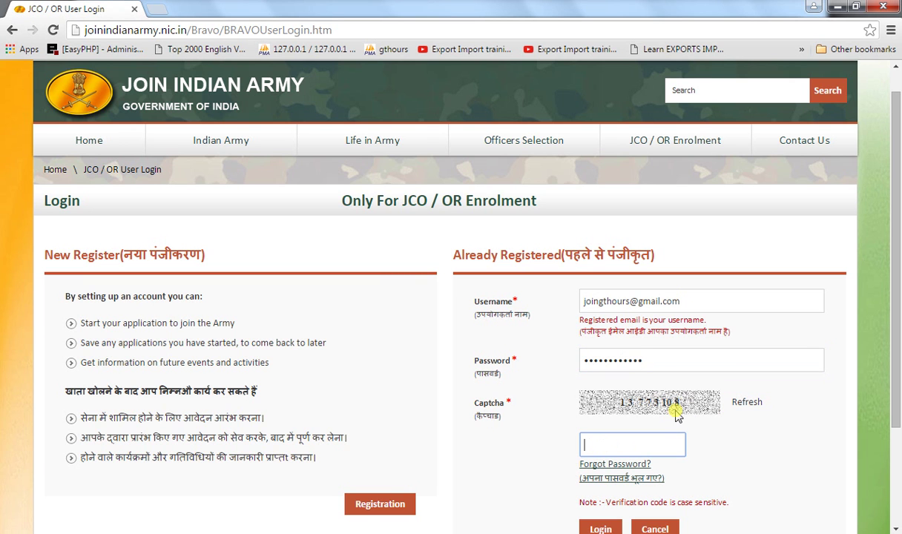
pyautogui.write('73108')
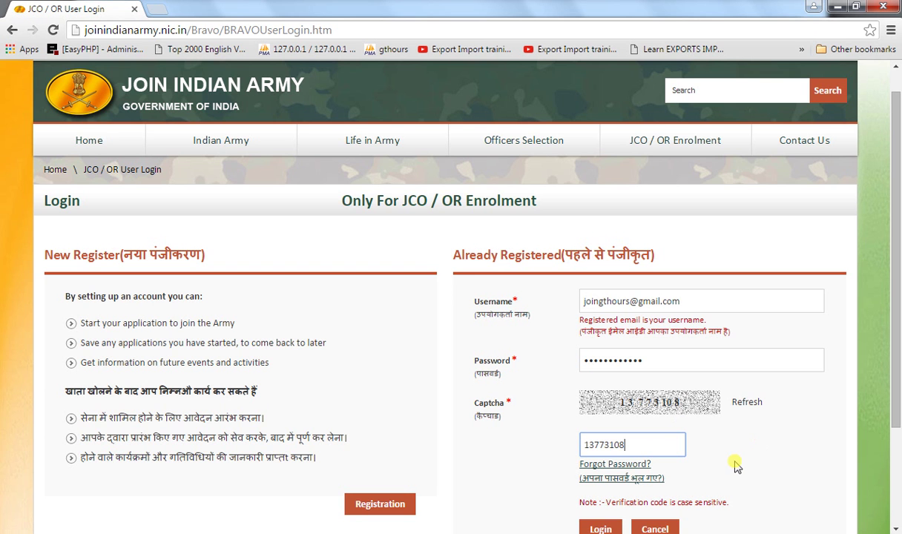
pyautogui.moveTo(893, 368); pyautogui.dragTo(896, 405)
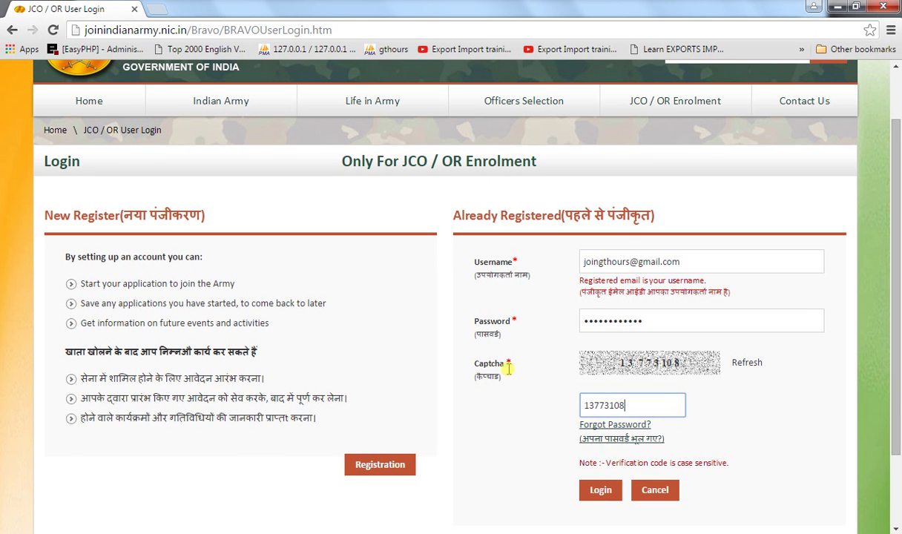
pyautogui.click(600, 493)
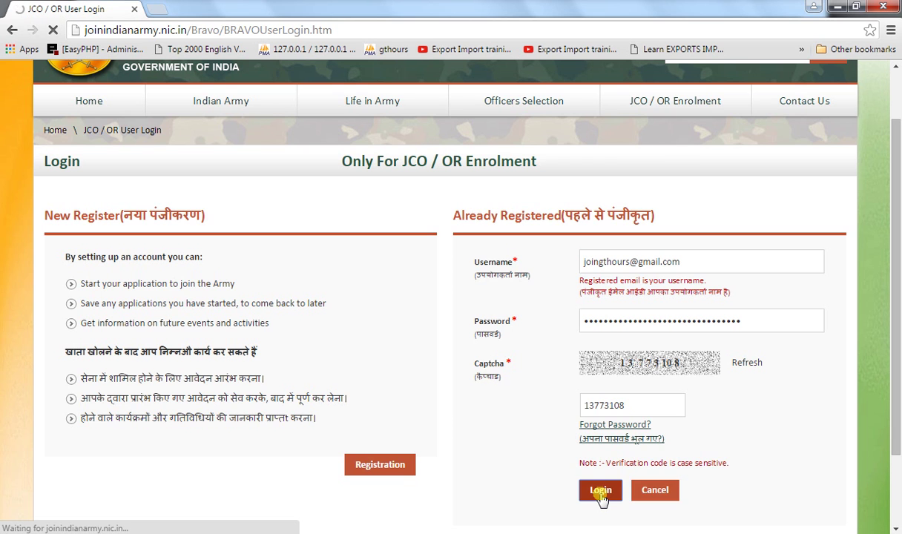
pyautogui.scroll(-1, 231, 216)
pyautogui.scroll(1, 231, 216)
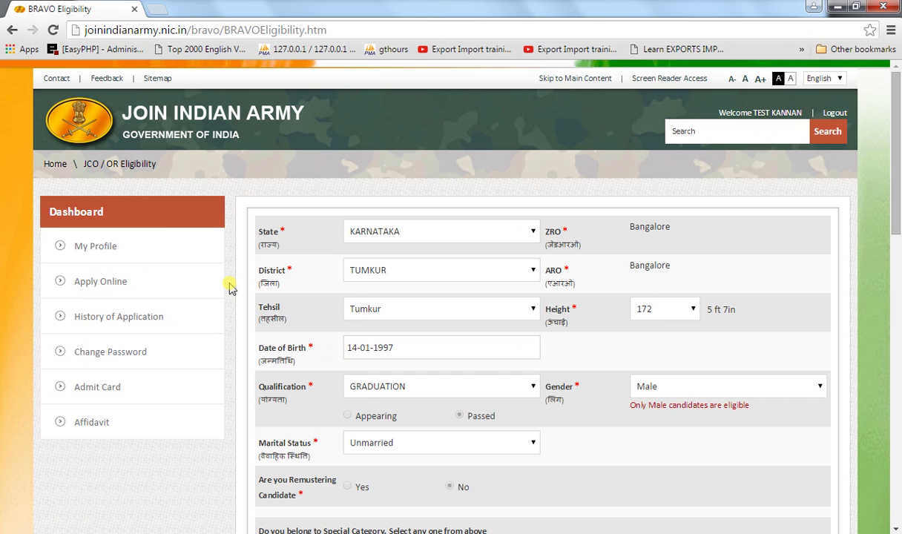
pyautogui.click(100, 282)
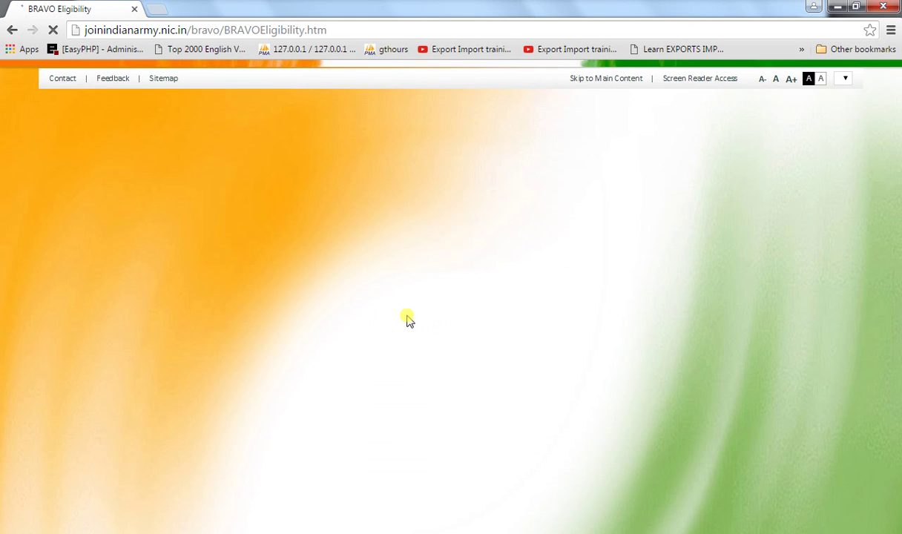
pyautogui.scroll(-2, 407, 319)
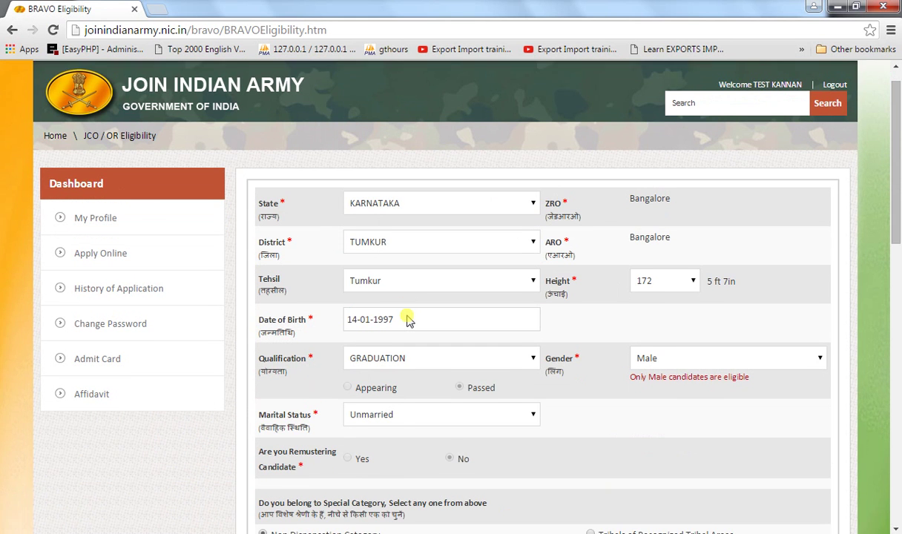
pyautogui.scroll(-2, 407, 319)
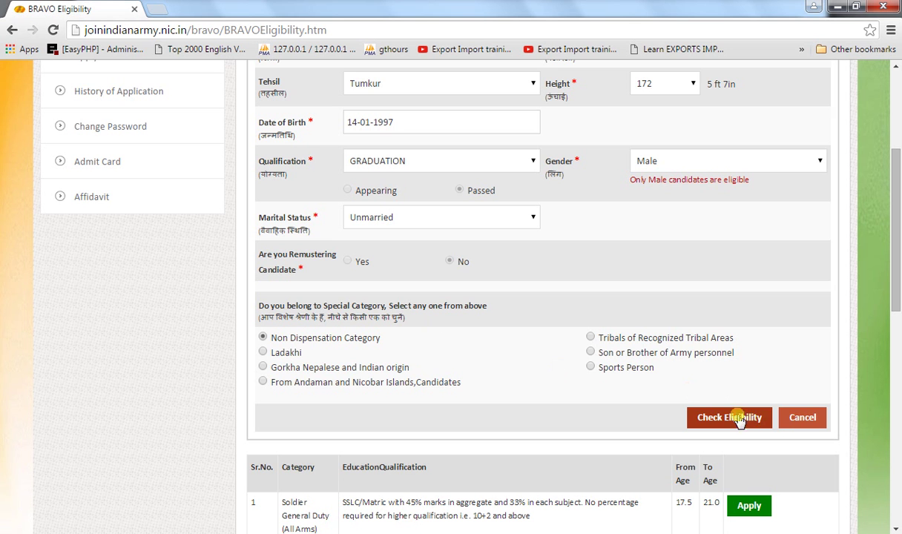
pyautogui.scroll(-3, 668, 447)
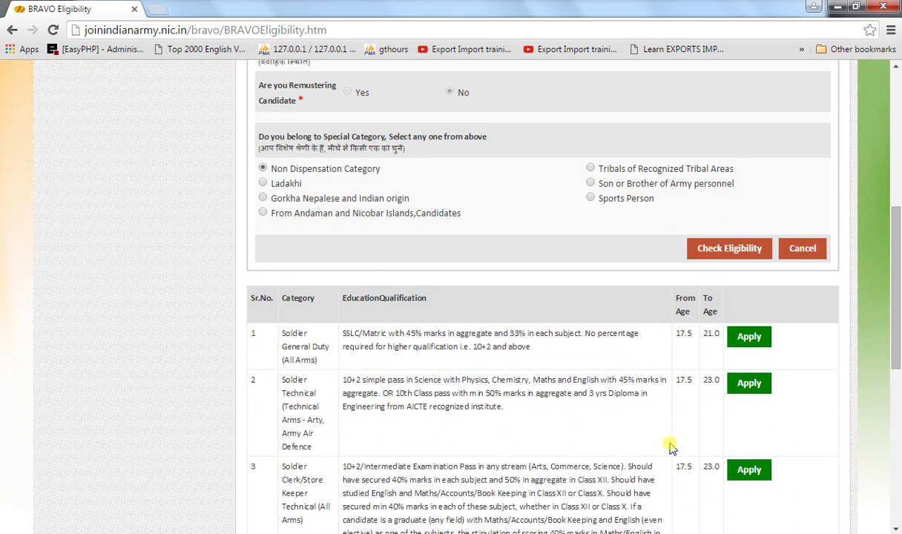
pyautogui.scroll(-1, 670, 447)
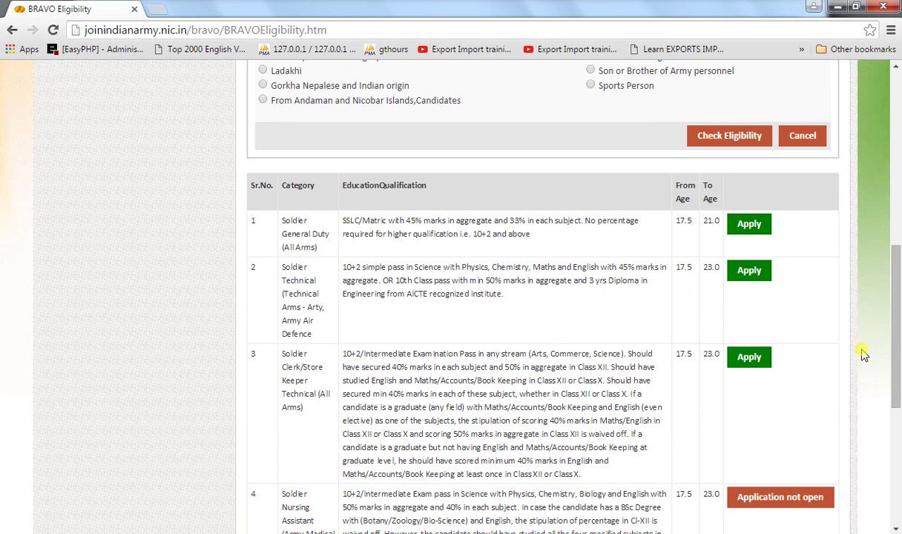
pyautogui.scroll(-1, 791, 418)
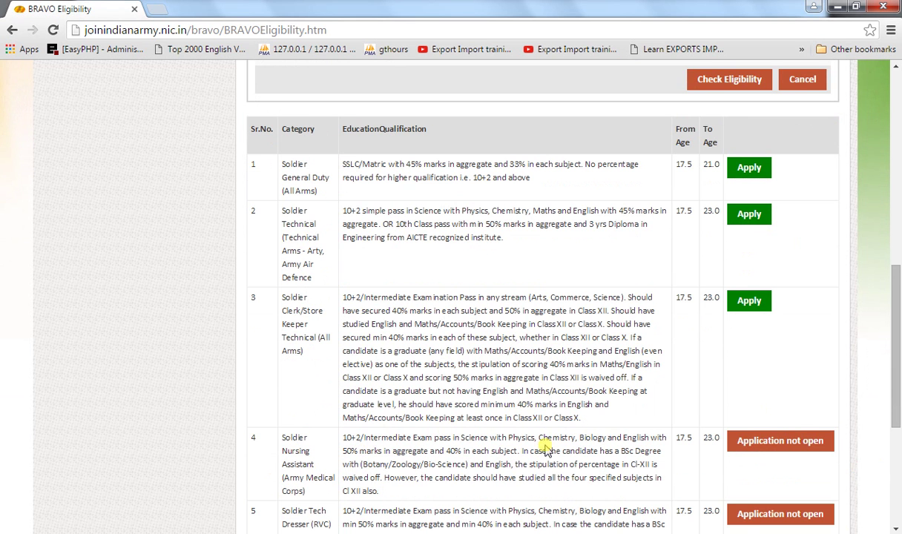
pyautogui.scroll(-2, 564, 453)
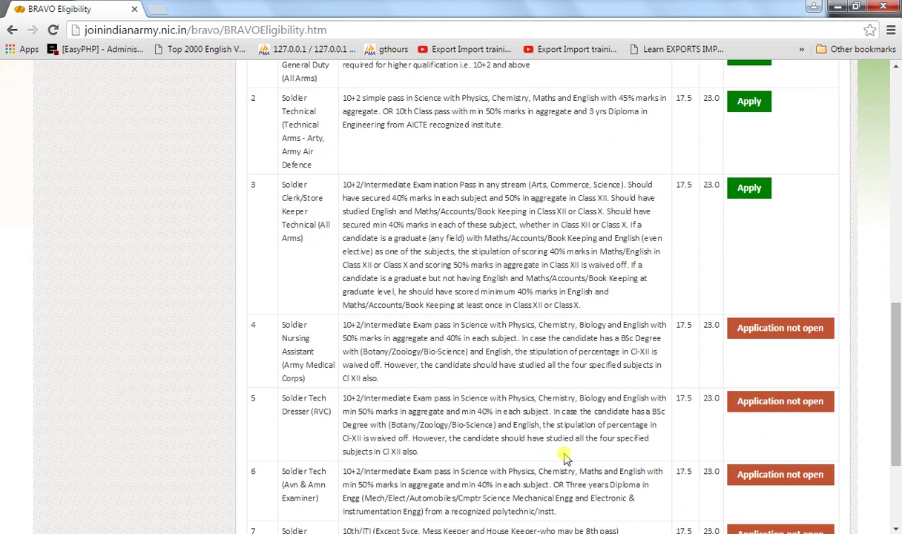
pyautogui.scroll(-1, 563, 456)
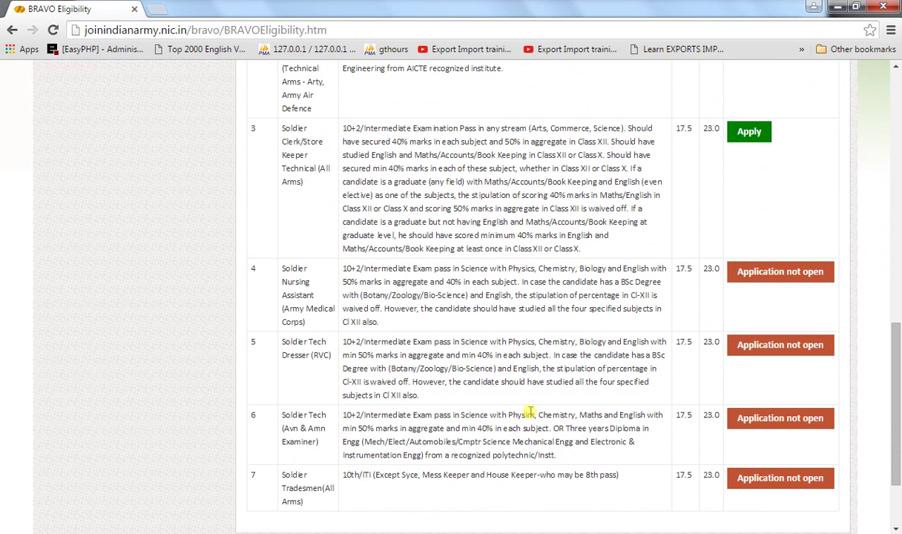
pyautogui.click(749, 421)
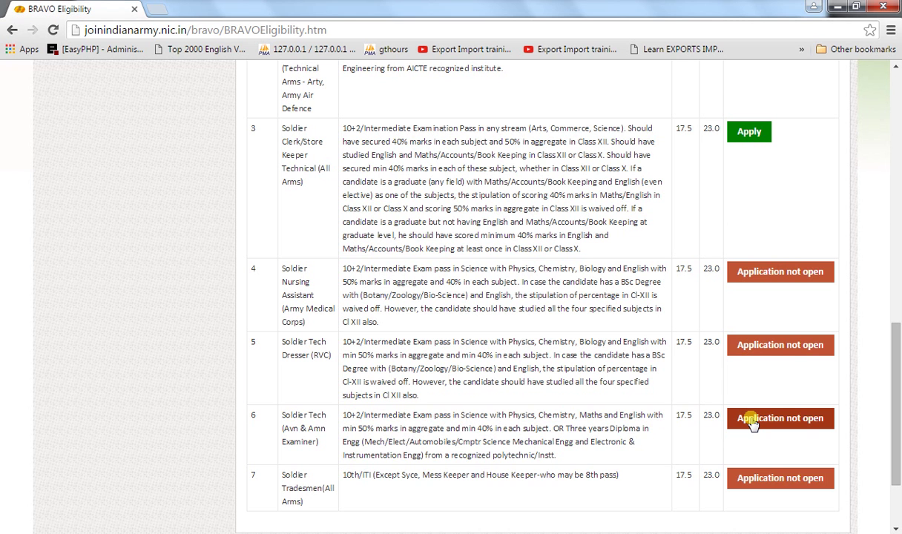
pyautogui.scroll(12, 753, 422)
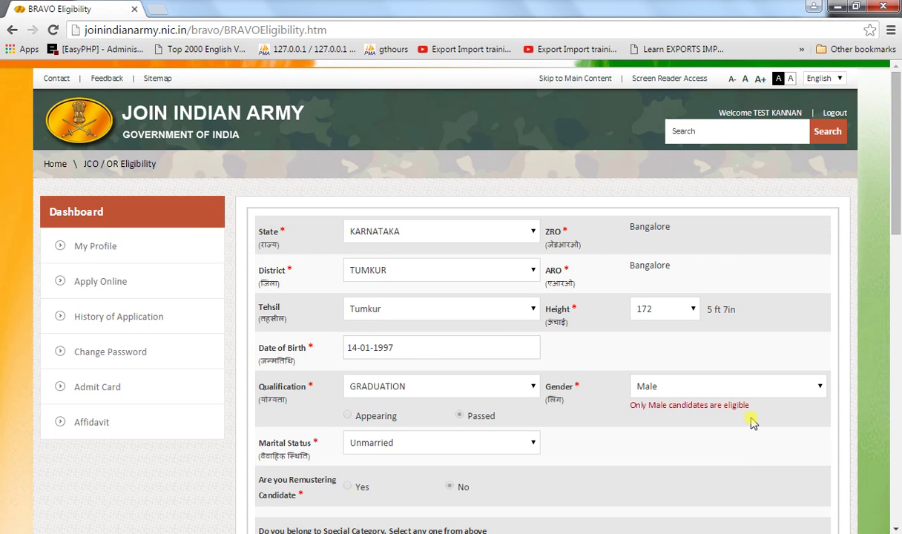
pyautogui.scroll(-2, 753, 423)
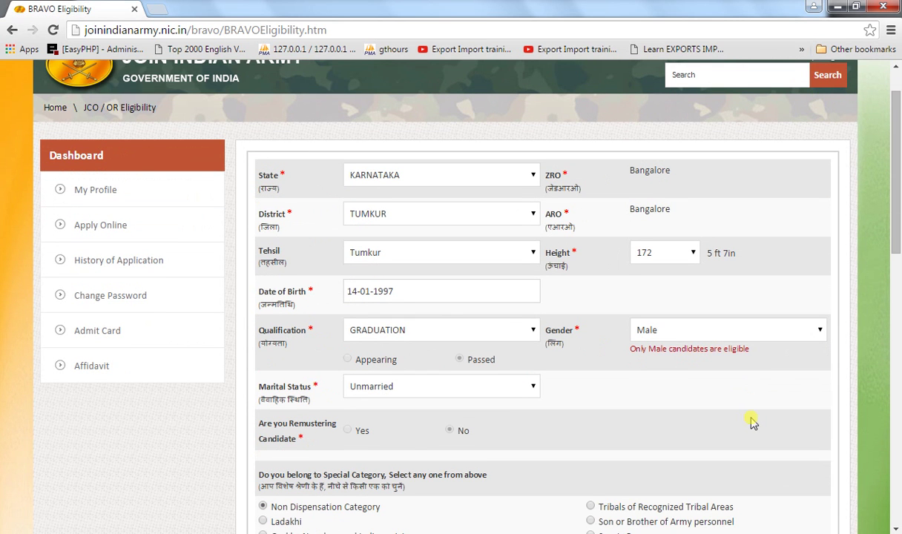
pyautogui.scroll(-1, 753, 423)
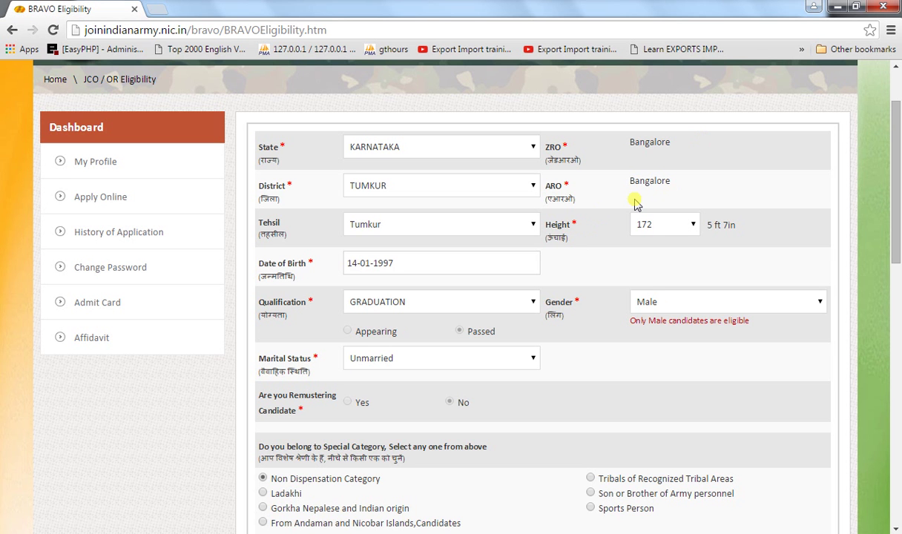
pyautogui.scroll(-6, 635, 202)
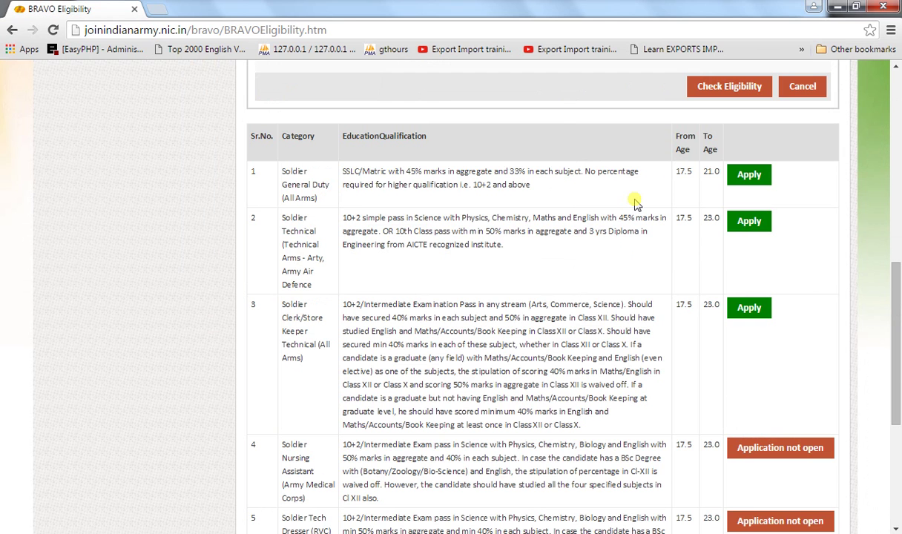
pyautogui.scroll(-4, 634, 201)
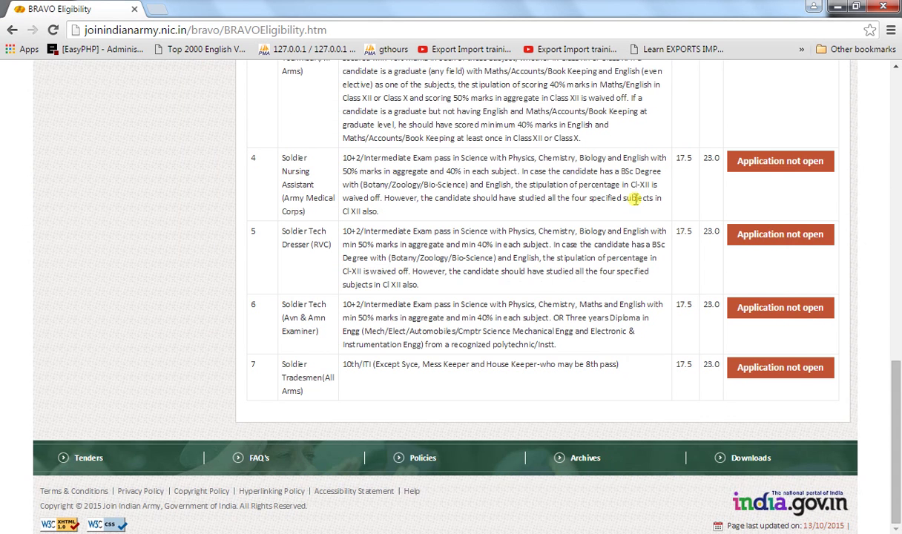
pyautogui.scroll(15, 634, 199)
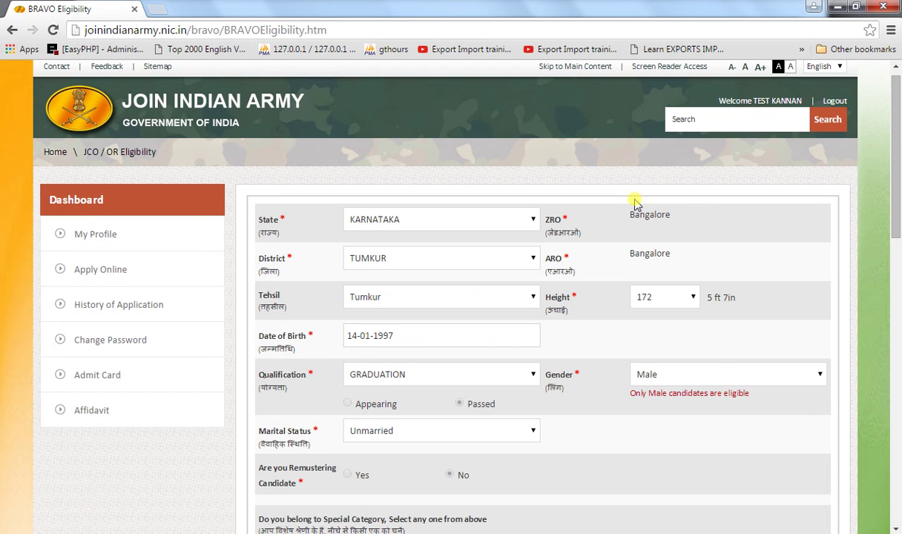
pyautogui.scroll(-4, 635, 202)
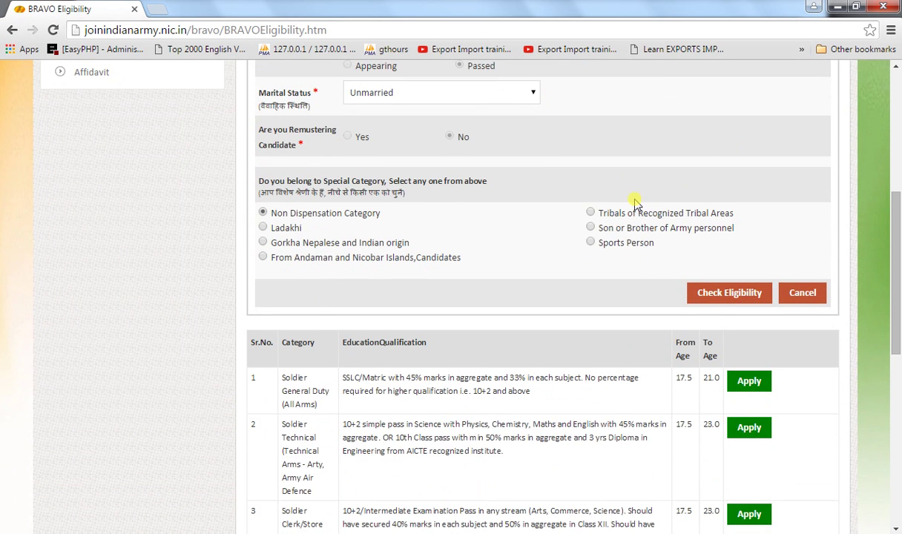
pyautogui.scroll(-1, 634, 202)
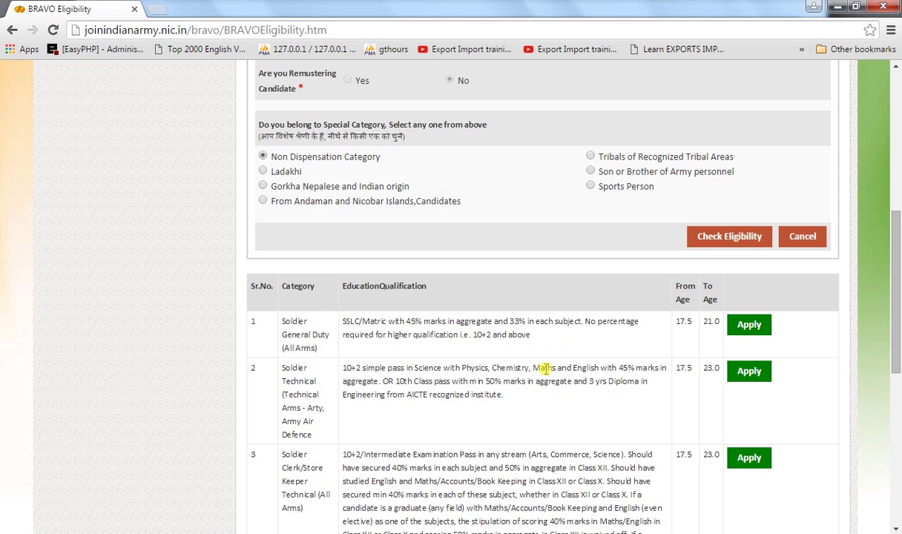
# - Apply for Soldier General Duty (All Arms) and continue past the instructions page
pyautogui.click(749, 326)
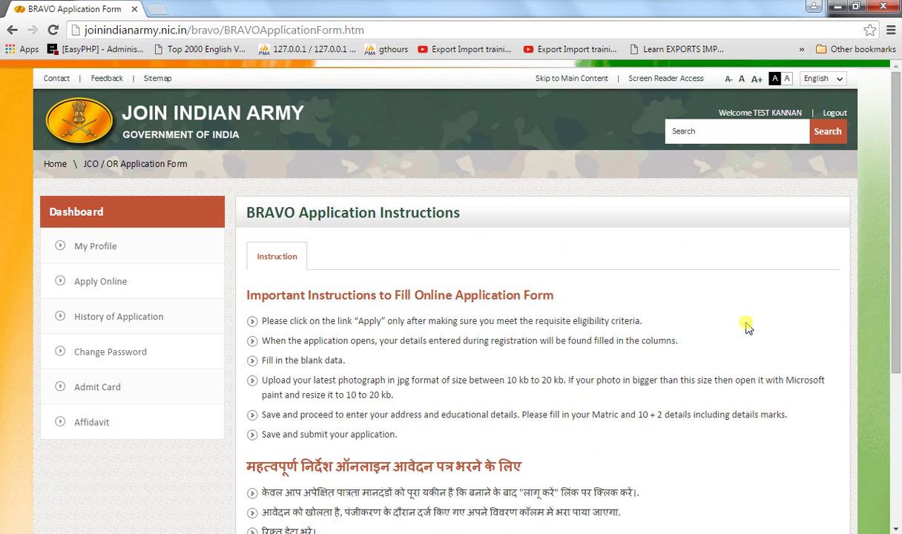
pyautogui.scroll(-1, 749, 327)
pyautogui.scroll(-3, 747, 323)
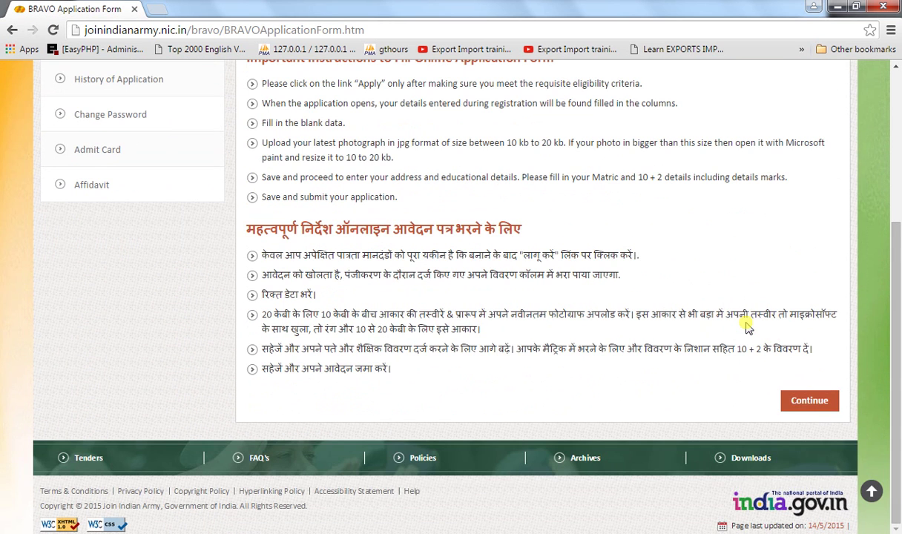
pyautogui.click(808, 402)
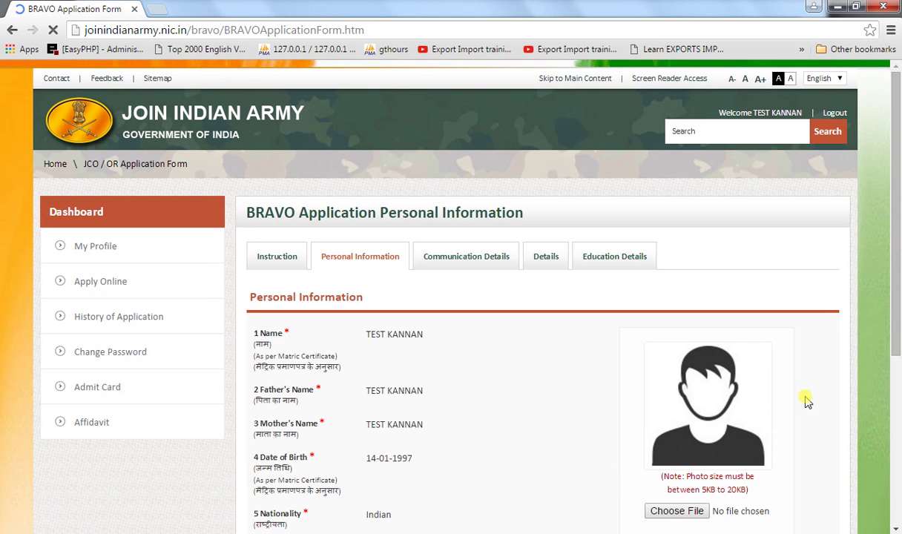
# - Choose Hindu in the Religion dropdown of the Personal Information form
pyautogui.scroll(-3, 807, 401)
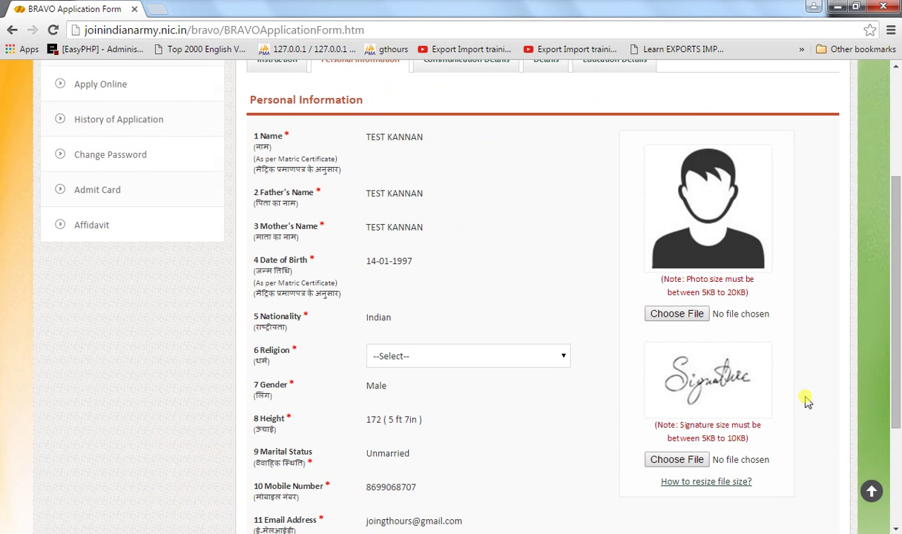
pyautogui.scroll(-2, 807, 401)
pyautogui.scroll(1, 807, 401)
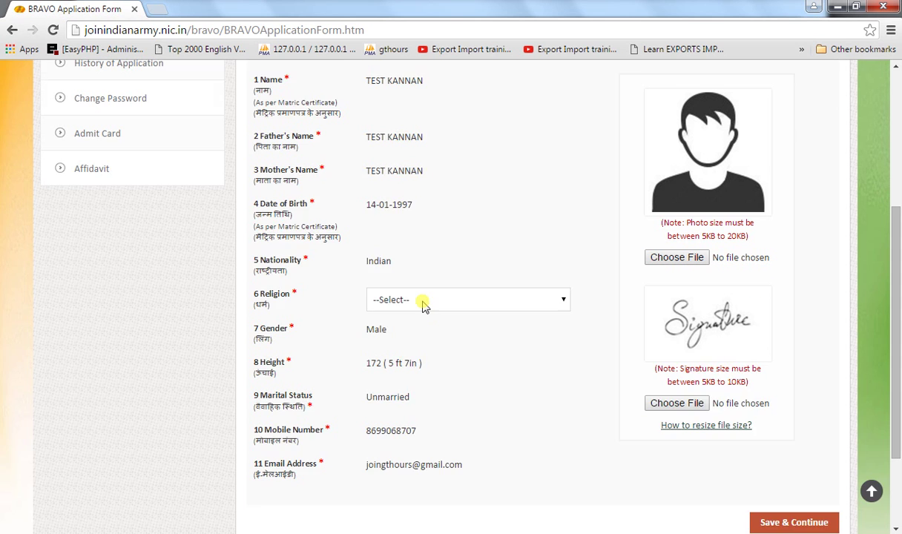
pyautogui.scroll(1, 422, 306)
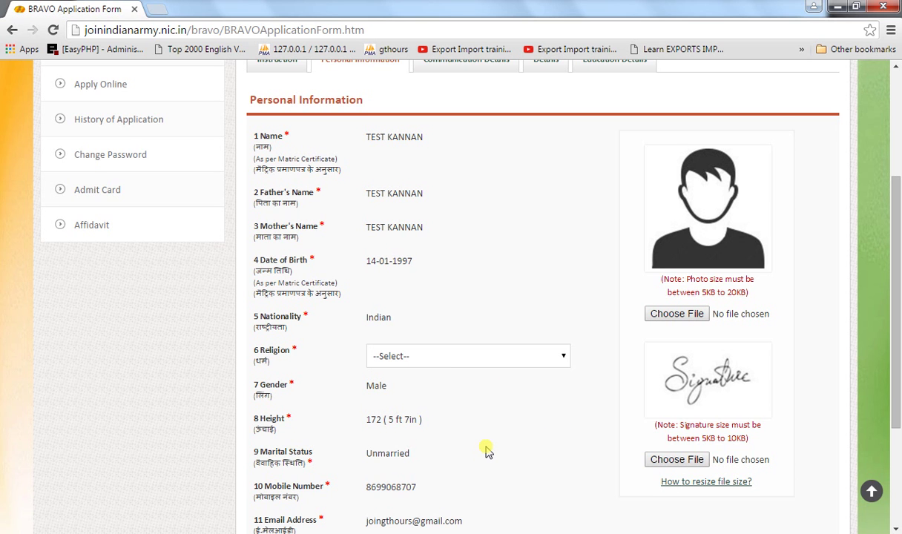
pyautogui.scroll(-1, 486, 450)
pyautogui.scroll(2, 486, 450)
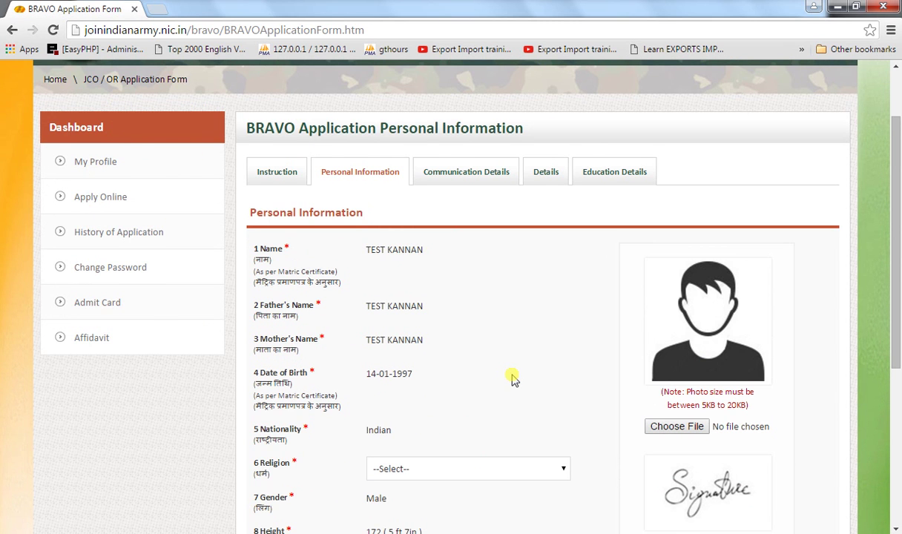
pyautogui.scroll(-3, 512, 379)
pyautogui.scroll(1, 512, 378)
pyautogui.scroll(1, 512, 379)
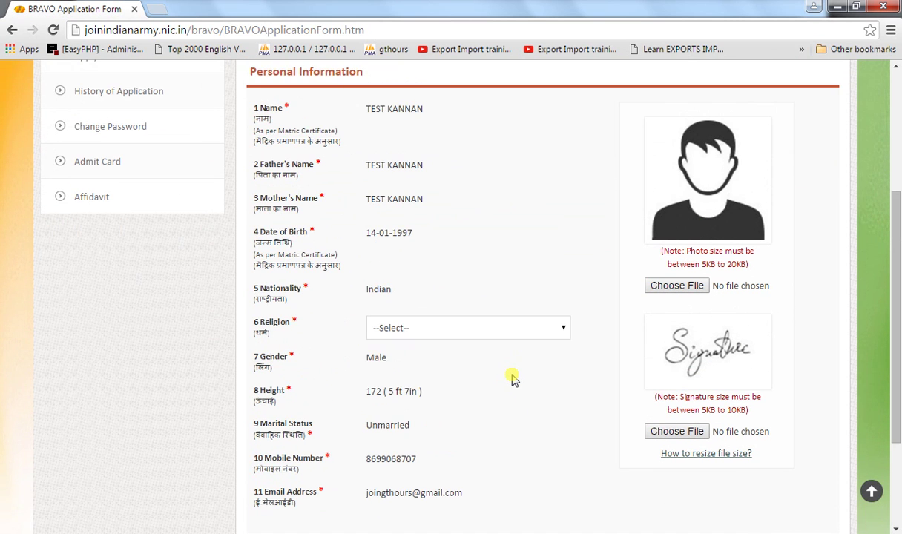
pyautogui.click(429, 334)
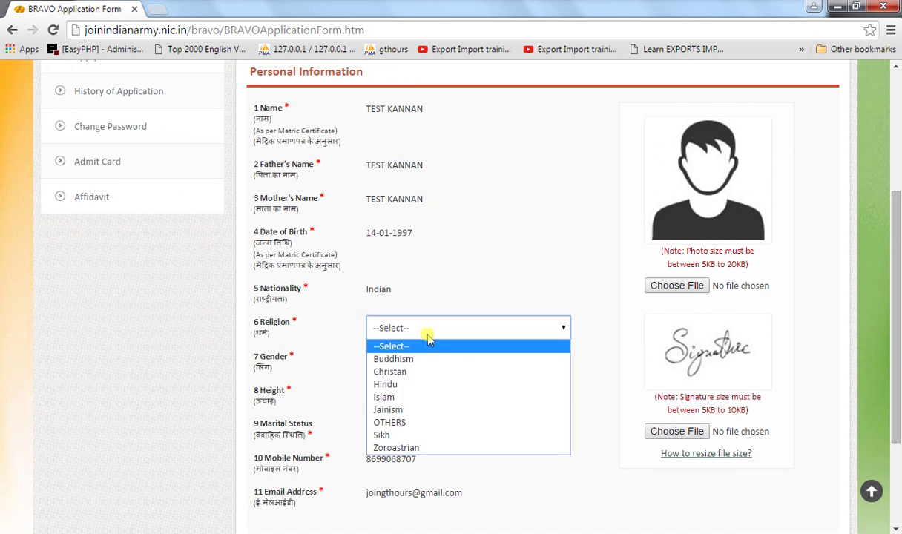
pyautogui.click(376, 384)
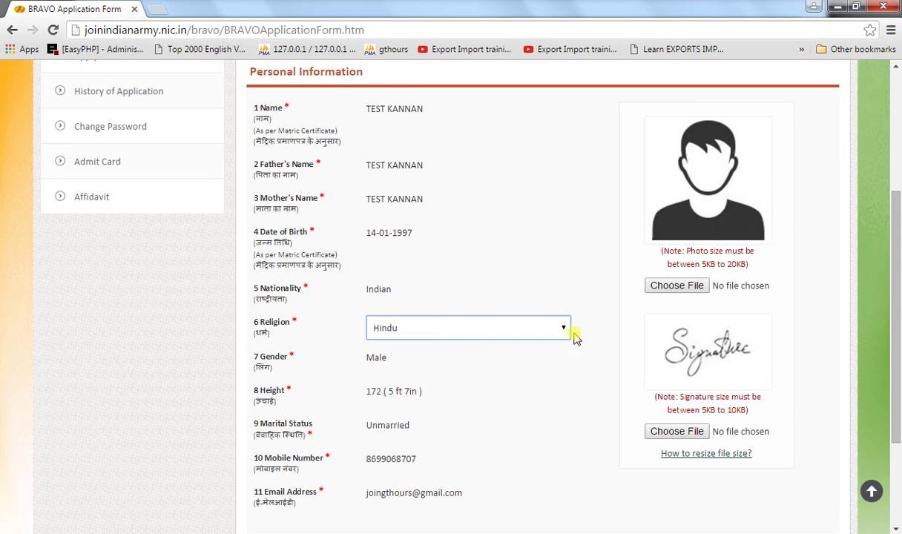
pyautogui.click(438, 331)
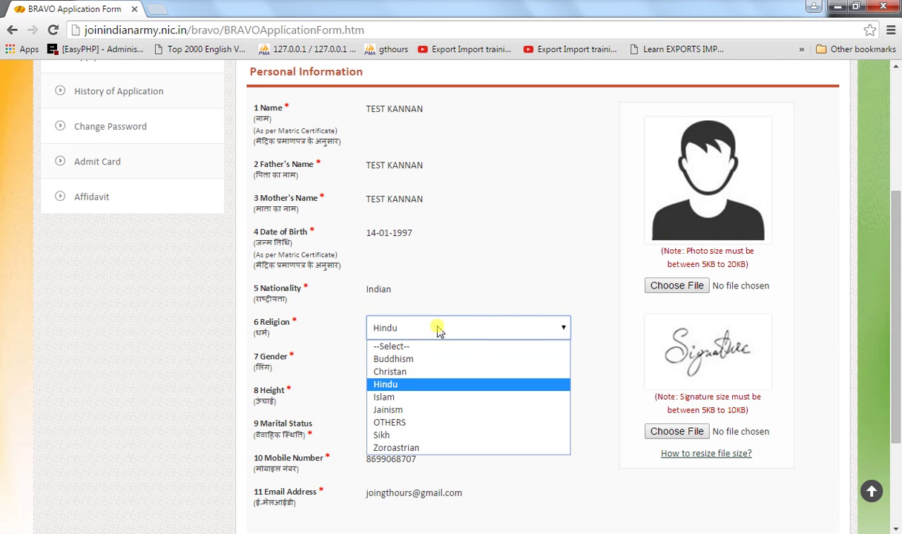
pyautogui.click(432, 385)
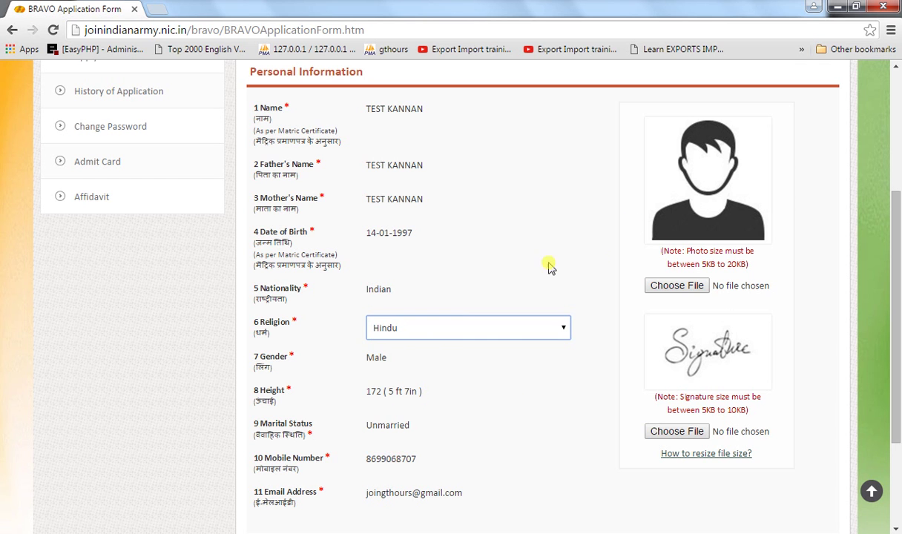
pyautogui.click(602, 249)
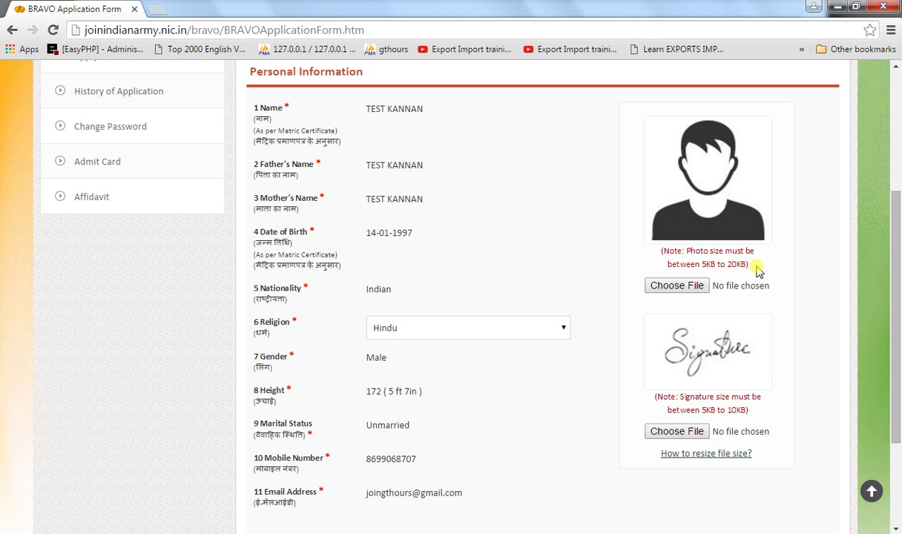
# - From D:\MY TUTOR\join indian army, upload photo.jpg as the applicant photo and sig.jpg as signature
pyautogui.click(675, 288)
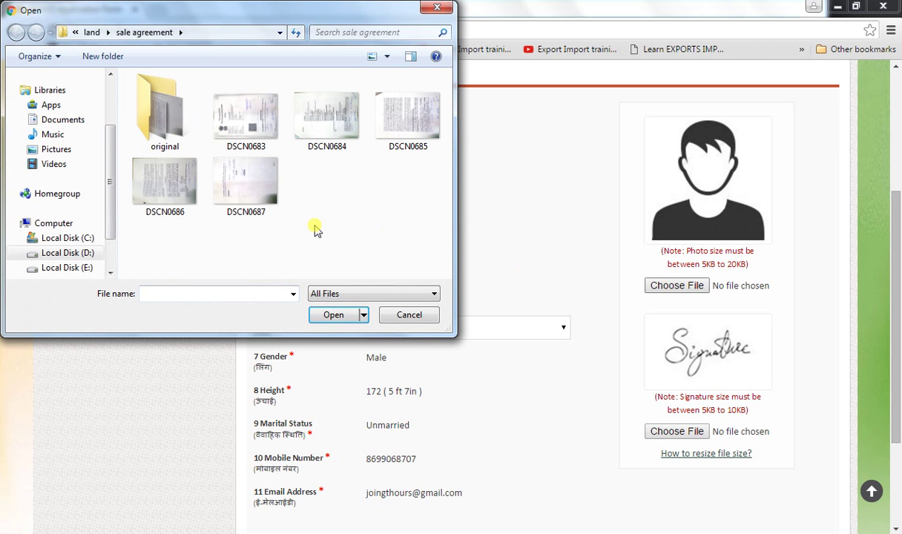
pyautogui.hotkey('alt', 'Up')
pyautogui.click(70, 253)
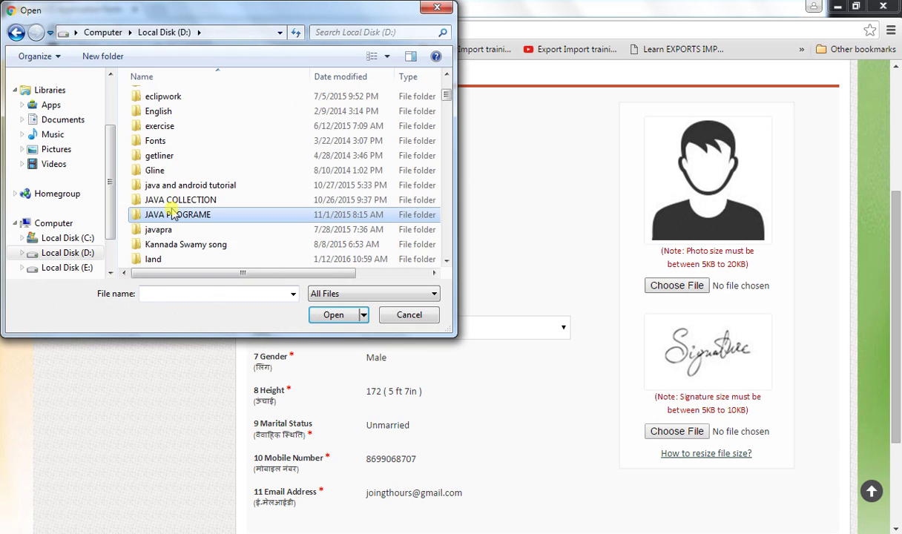
pyautogui.scroll(-5, 172, 213)
pyautogui.press('Return')
pyautogui.press('Down')
pyautogui.press('Down')
pyautogui.press('Down')
pyautogui.press('Down')
pyautogui.press('Down')
pyautogui.press('Down')
pyautogui.press('Return')
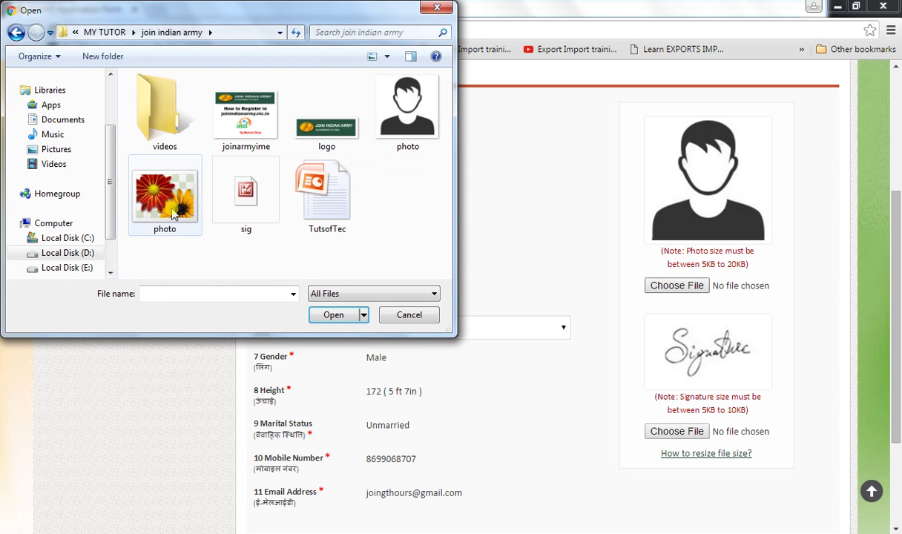
pyautogui.doubleClick(407, 126)
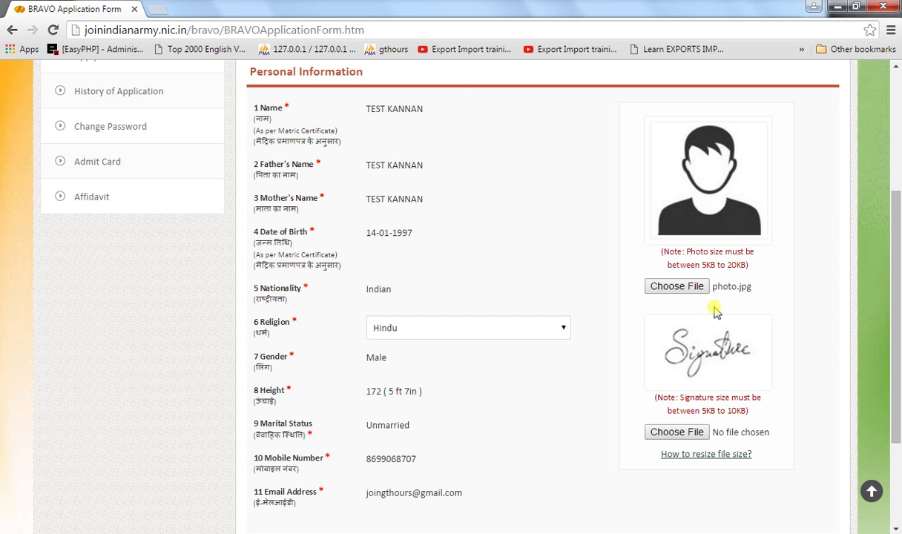
pyautogui.click(666, 432)
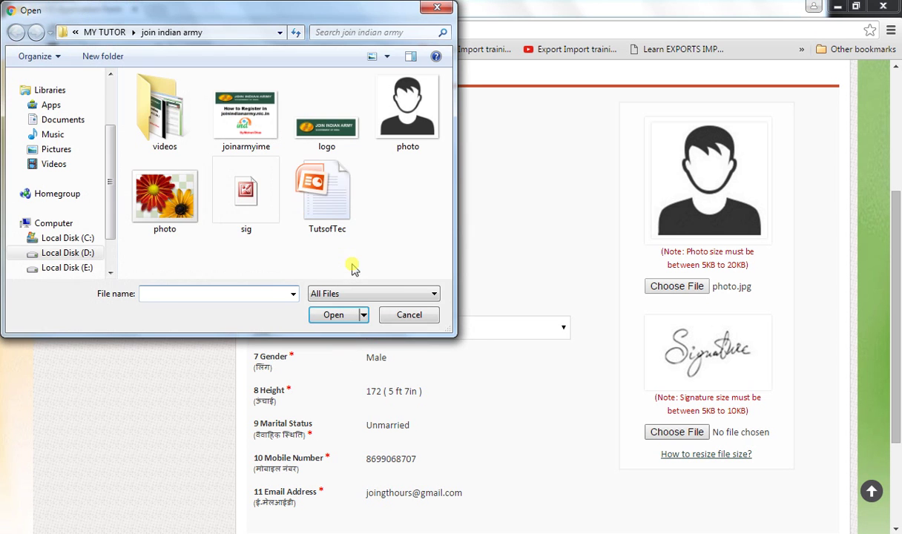
pyautogui.doubleClick(255, 203)
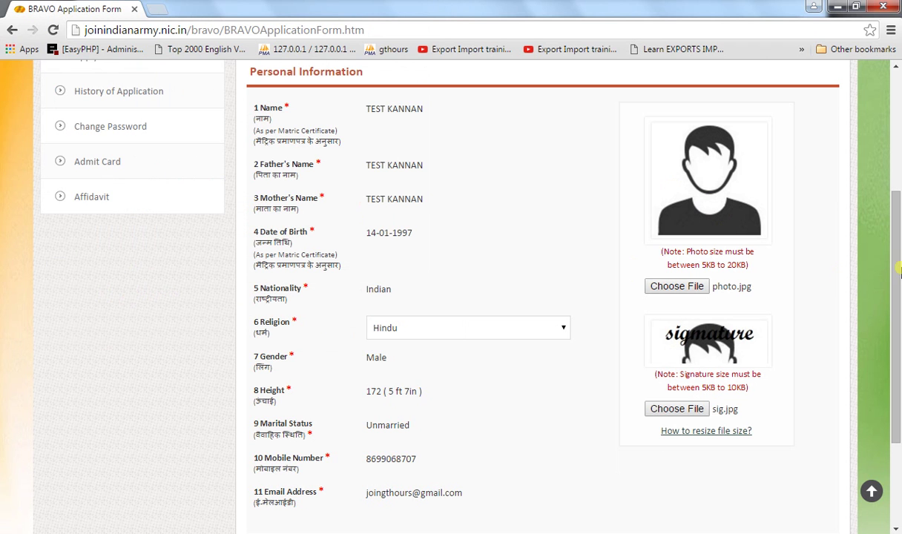
# - Save & Continue the personal information, then scroll to the Communication Details address fields
pyautogui.moveTo(896, 242)
pyautogui.mouseDown()
pyautogui.moveTo(897, 302)
pyautogui.moveTo(896, 251)
pyautogui.moveTo(892, 287)
pyautogui.mouseUp()
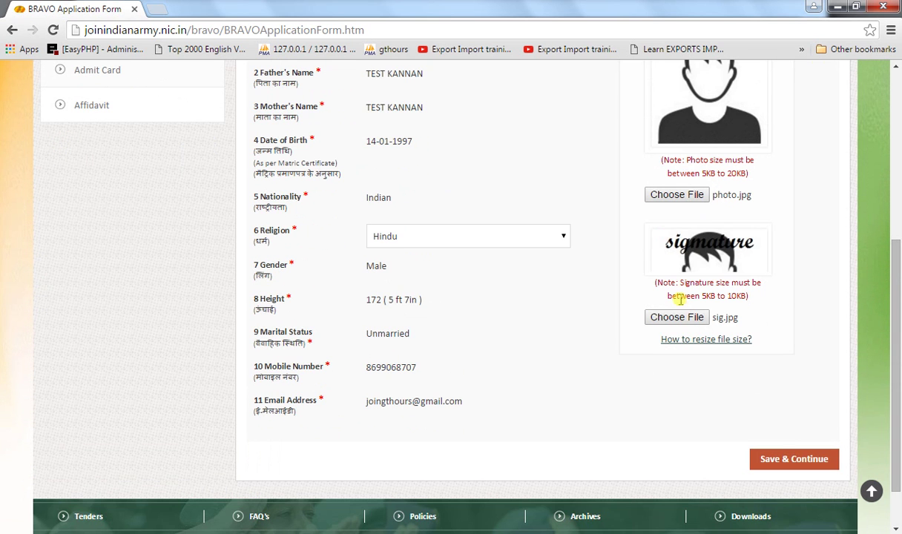
pyautogui.click(791, 461)
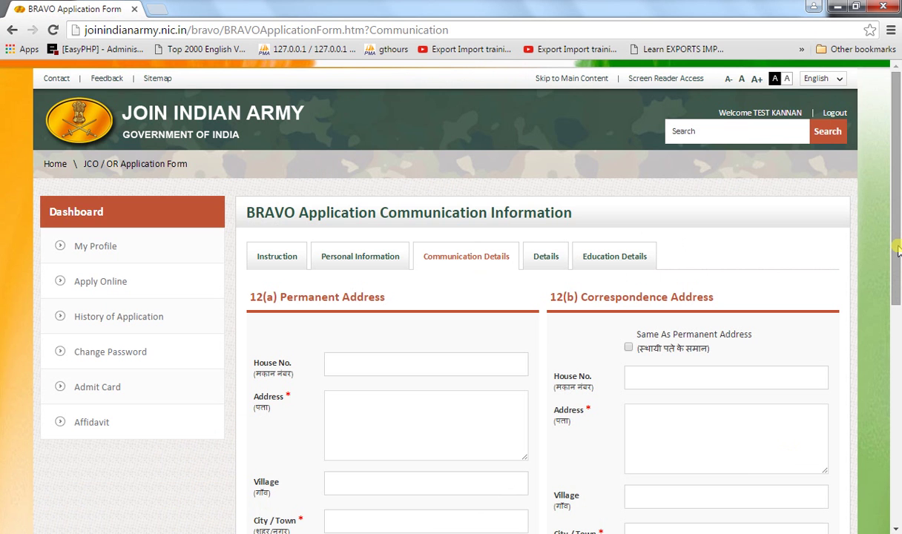
pyautogui.moveTo(896, 251); pyautogui.dragTo(897, 297)
# - Fill the house number, Address, Village and City/Town with TESTING APPLICATION
pyautogui.click(369, 276)
pyautogui.write('T')
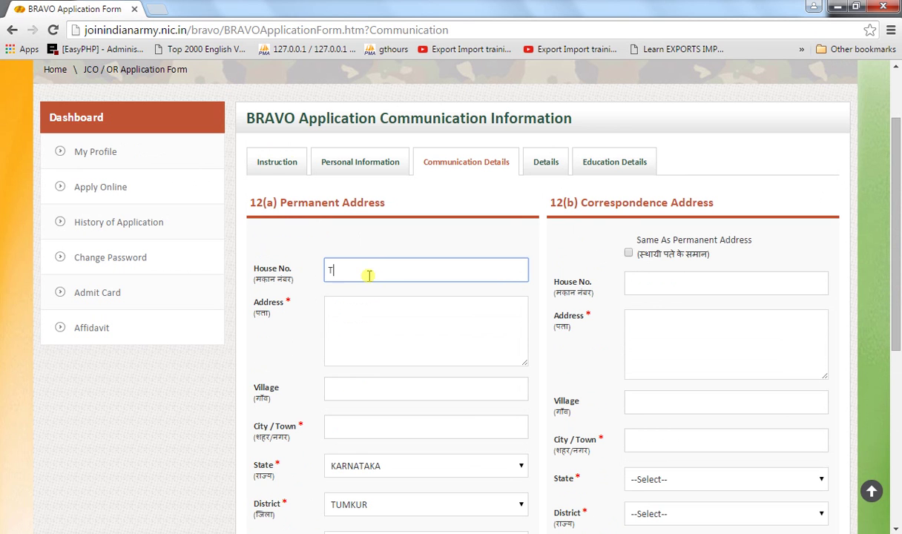
pyautogui.write('ETING')
pyautogui.press('BackSpace')
pyautogui.press('BackSpace')
pyautogui.press('BackSpace')
pyautogui.press('BackSpace')
pyautogui.press('BackSpace')
pyautogui.write('STING')
pyautogui.write('PLICATION')
pyautogui.hotkey('ctrl', 'a')
pyautogui.hotkey('ctrl', 'c')
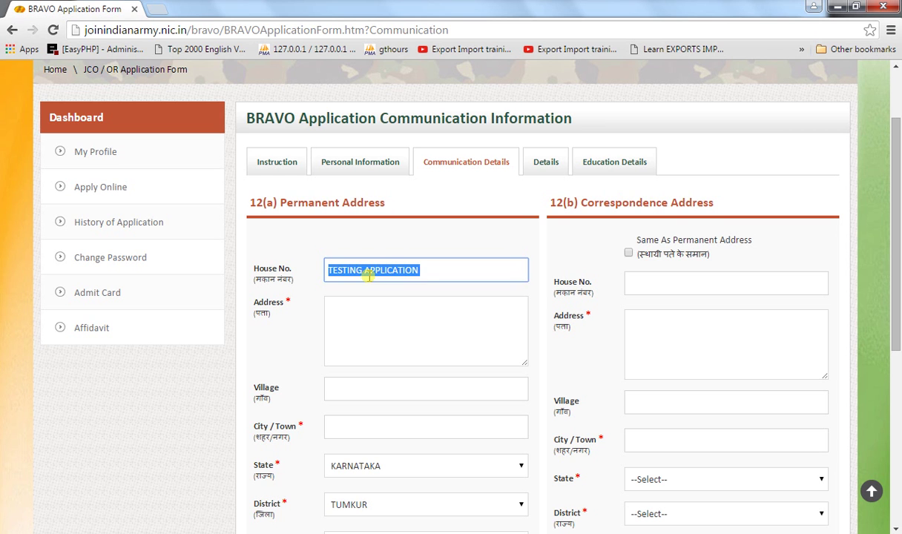
pyautogui.press('Tab')
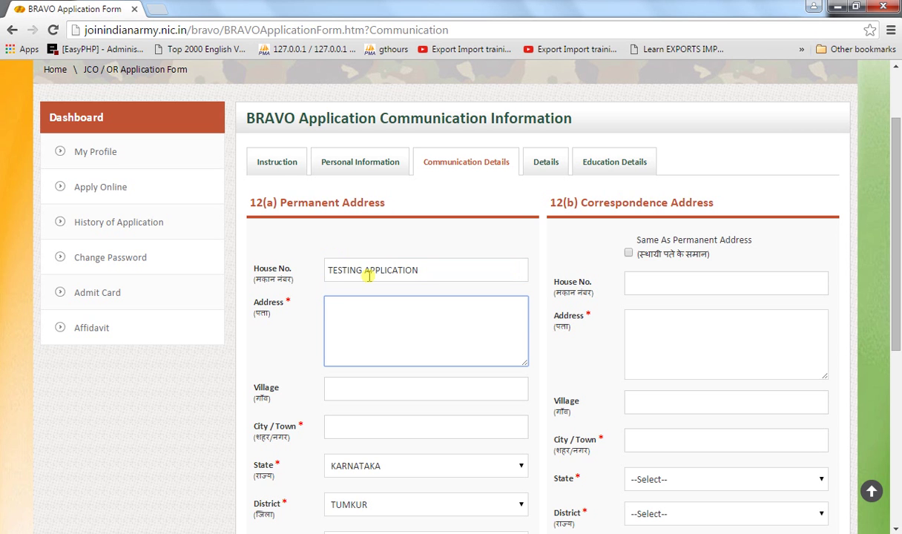
pyautogui.write('SORRY SO')
pyautogui.press('BackSpace')
pyautogui.press('BackSpace')
pyautogui.press('BackSpace')
pyautogui.press('BackSpace')
pyautogui.press('BackSpace')
pyautogui.press('BackSpace')
pyautogui.press('BackSpace')
pyautogui.press('BackSpace')
pyautogui.hotkey('ctrl', 'v')
pyautogui.press('Tab')
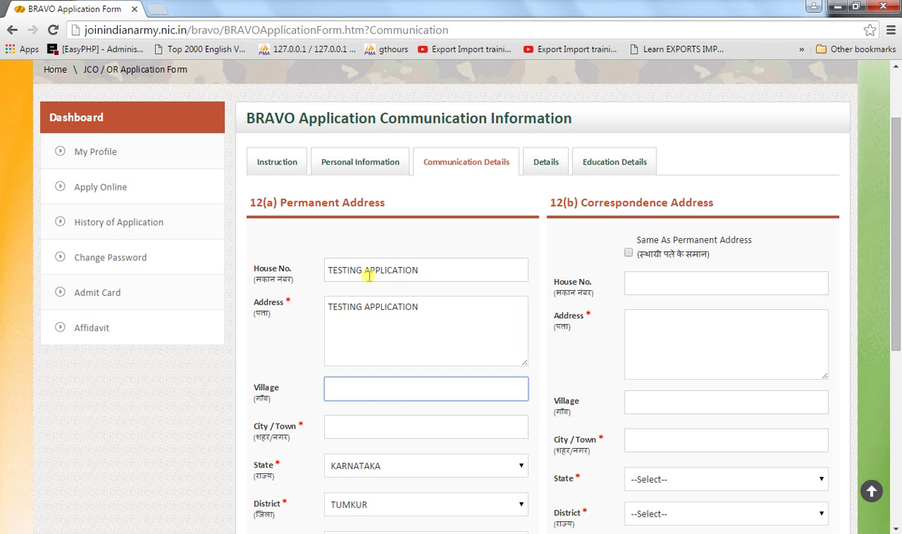
pyautogui.hotkey('ctrl', 'v')
pyautogui.press('Tab')
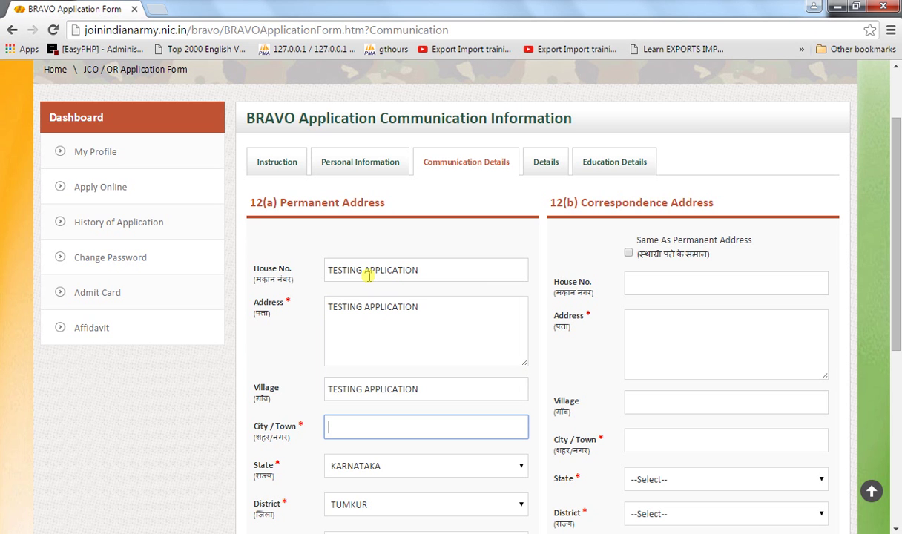
pyautogui.hotkey('ctrl', 'v')
# - Enter pin 562101 and TUMKUR as Police Station, Post Office and Telegram Office
pyautogui.press('Tab')
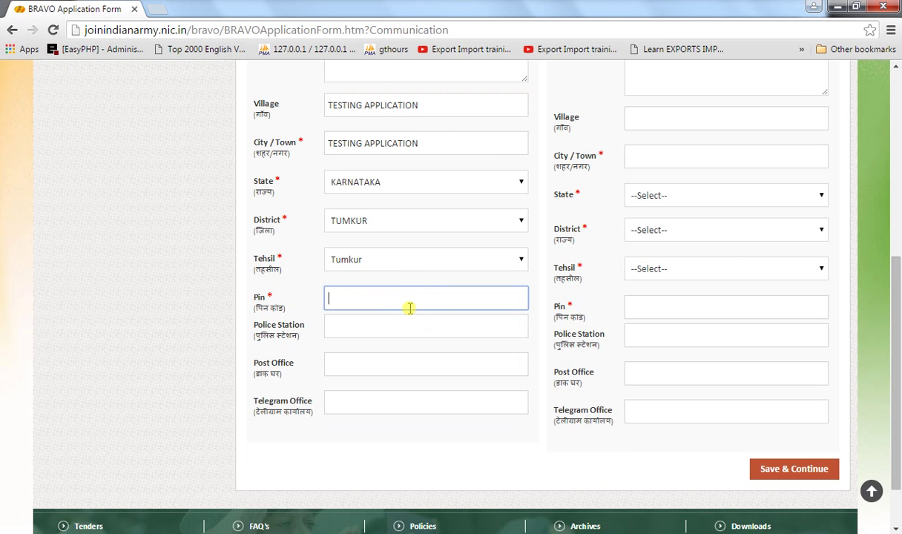
pyautogui.write('560101')
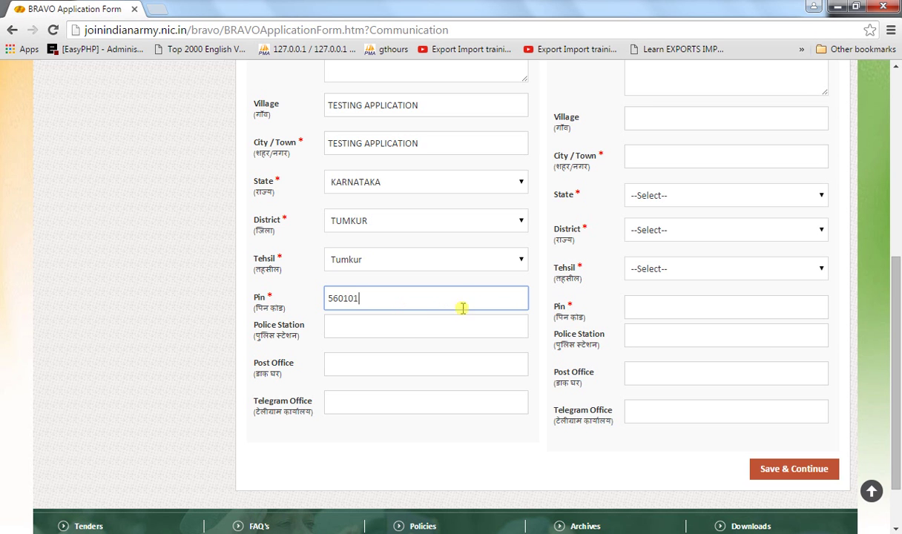
pyautogui.click(332, 299)
pyautogui.press('Delete')
pyautogui.write('2')
pyautogui.click(472, 325)
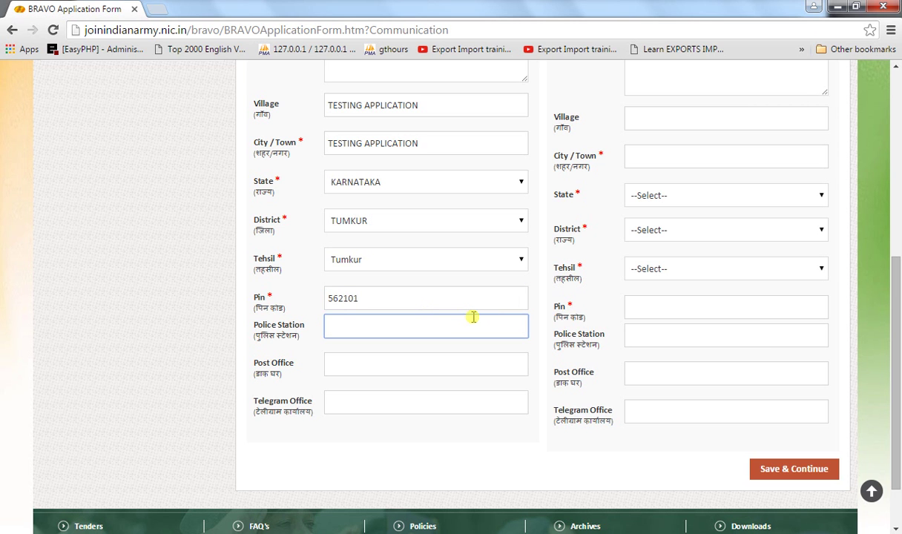
pyautogui.write('TUMKUR')
pyautogui.press('Tab')
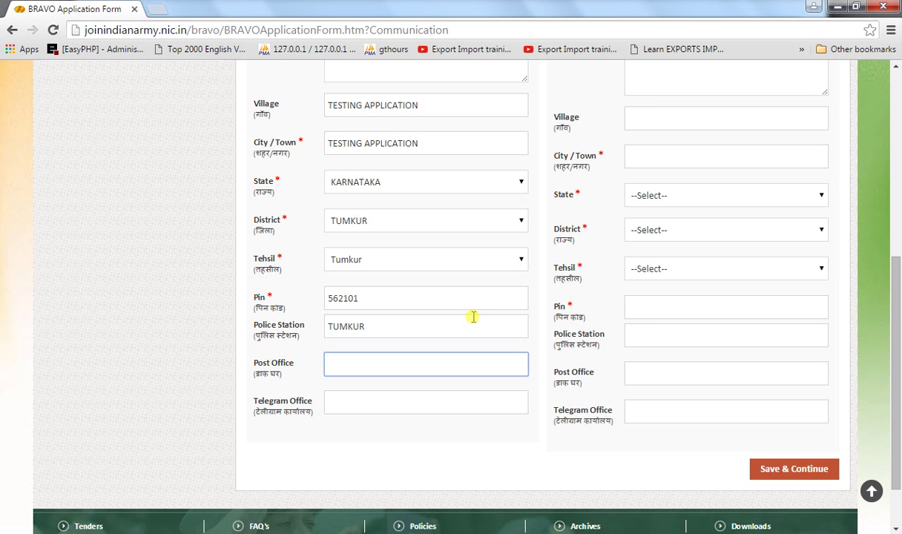
pyautogui.write('TUMKUR')
pyautogui.press('Tab')
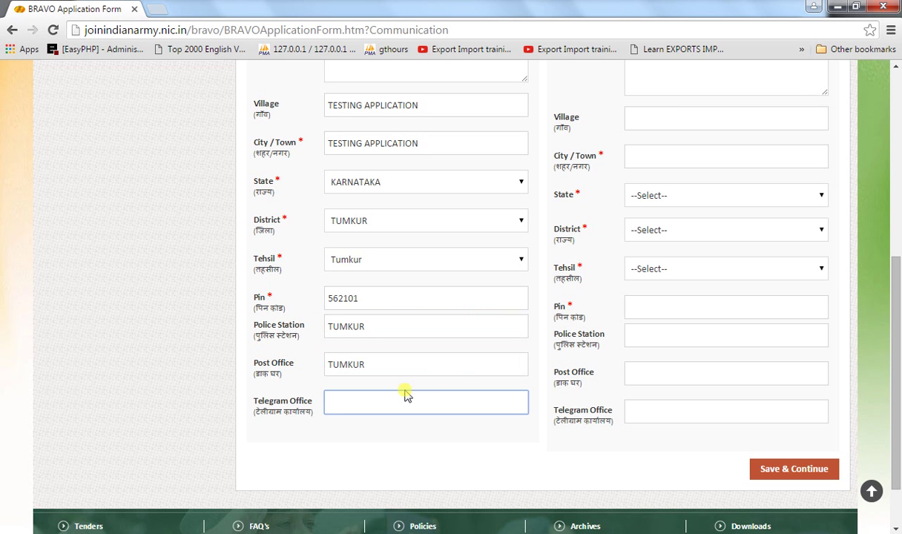
pyautogui.write('TUMK')
pyautogui.write('U')
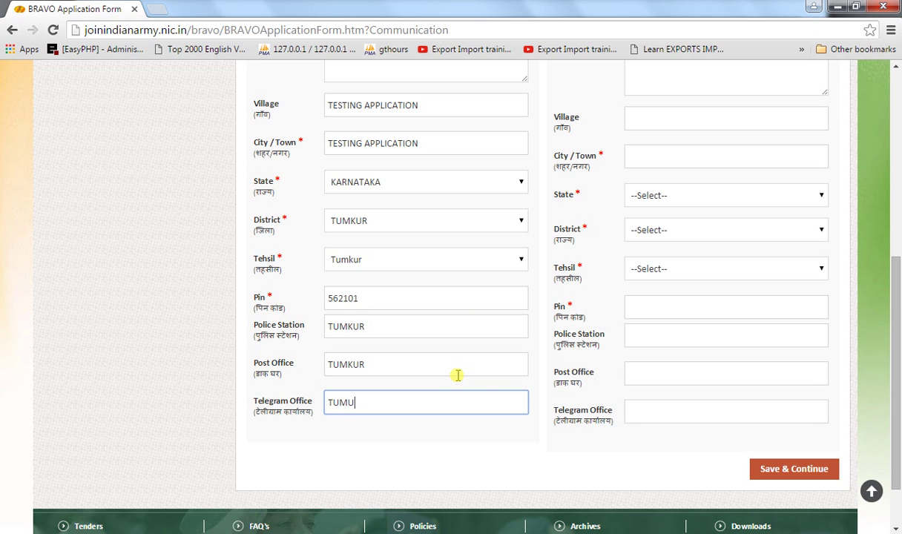
pyautogui.press('BackSpace')
pyautogui.write('KUR')
pyautogui.moveTo(894, 282); pyautogui.dragTo(886, 191)
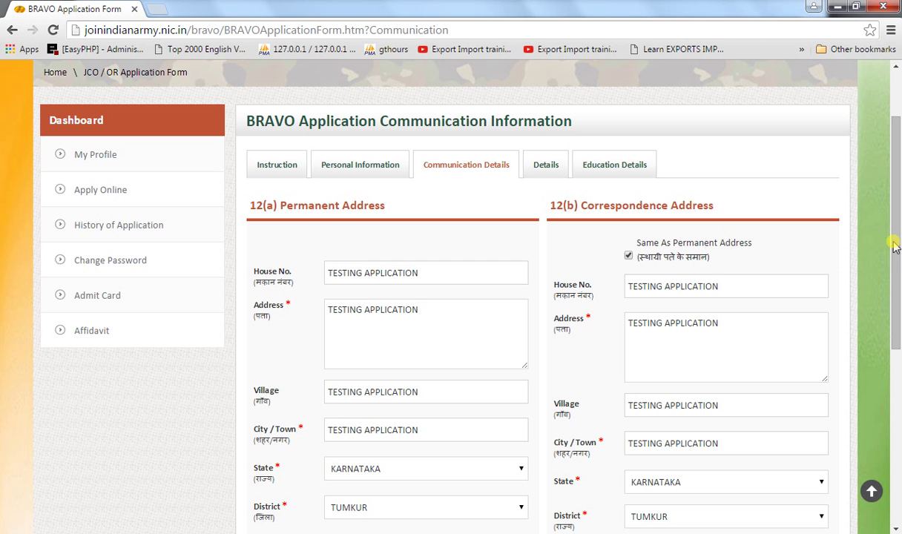
# - Scroll down past the copied correspondence address toward Save & Continue
pyautogui.moveTo(895, 239); pyautogui.dragTo(894, 380)
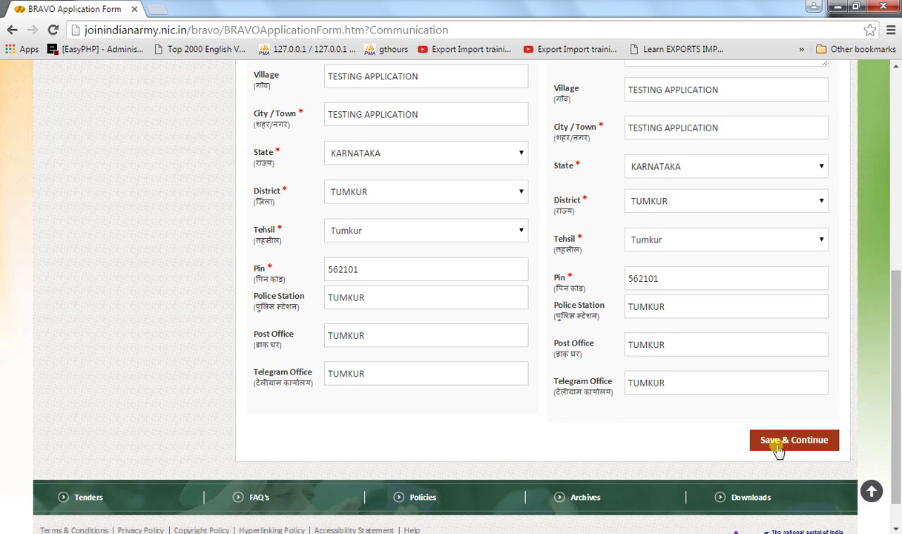
# - Save & Continue the Communication Details and scroll through the Details tab
pyautogui.click(775, 445)
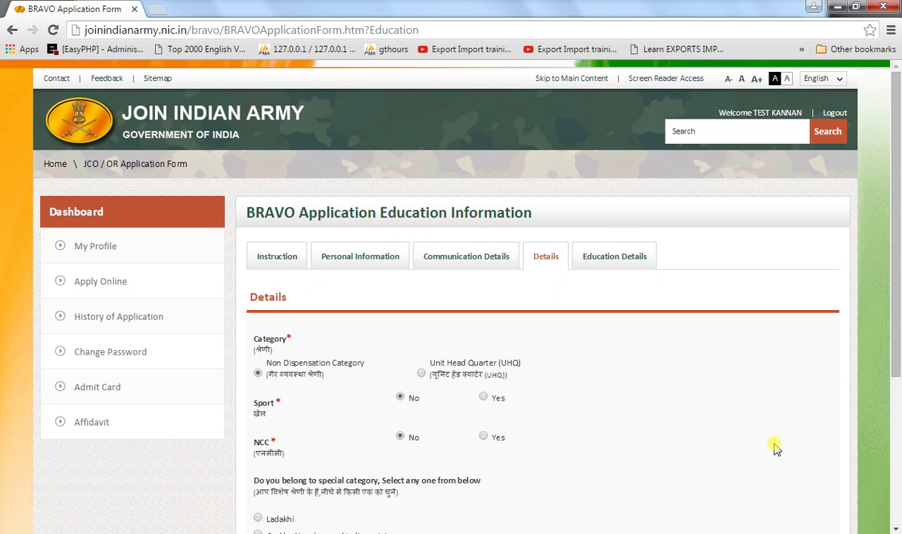
pyautogui.moveTo(895, 248); pyautogui.dragTo(891, 317)
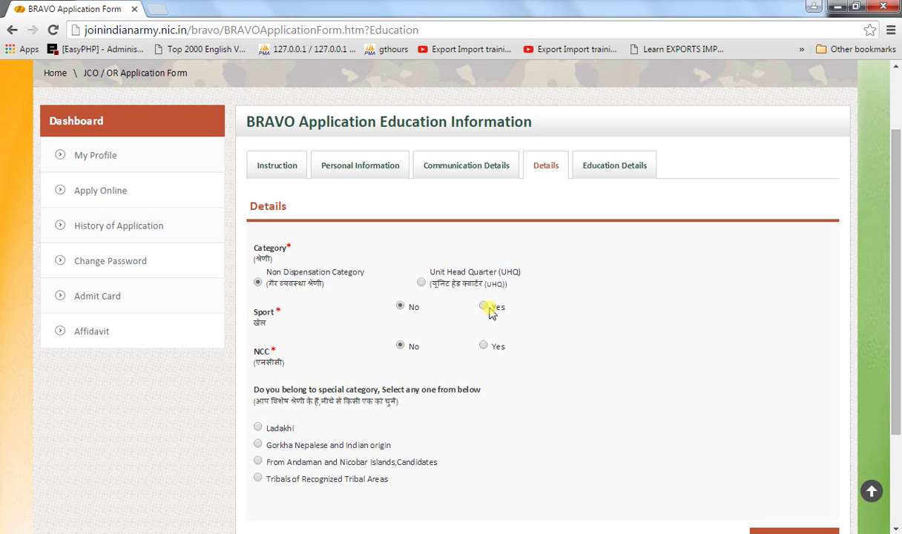
# - Answer Yes to the Sport question and set the sports level to National
pyautogui.click(484, 308)
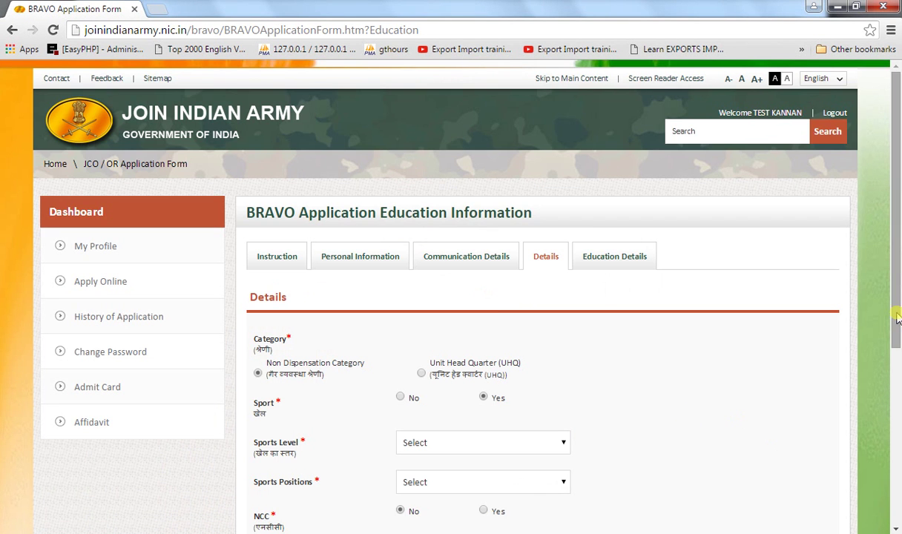
pyautogui.moveTo(894, 305); pyautogui.dragTo(894, 399)
pyautogui.click(522, 289)
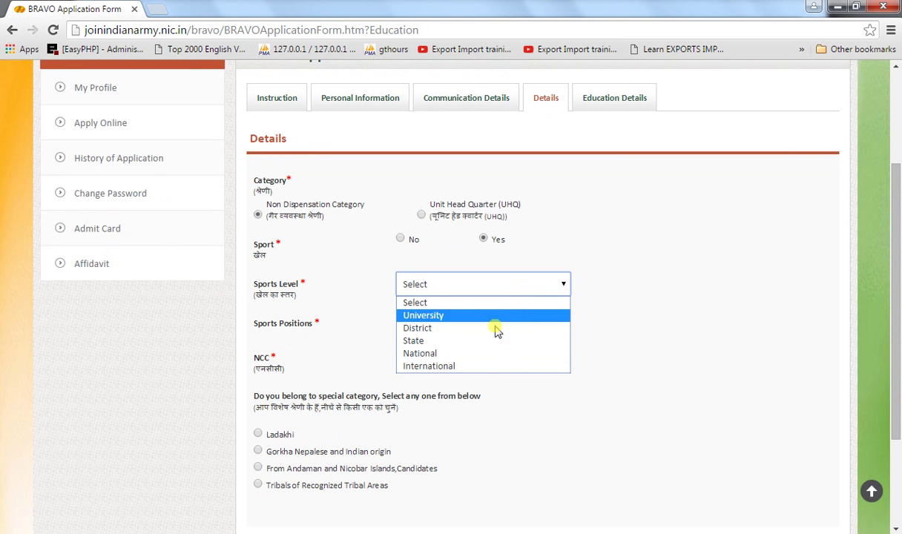
pyautogui.click(436, 354)
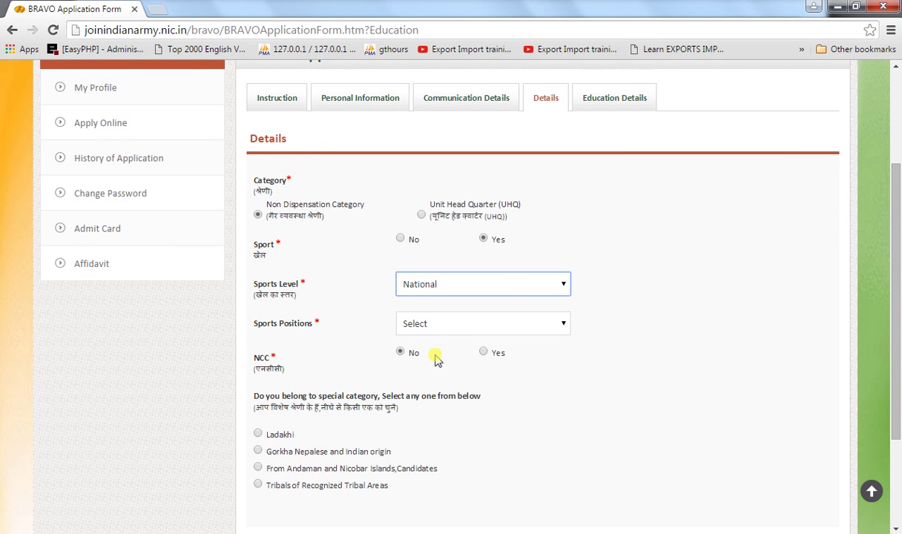
pyautogui.click(428, 287)
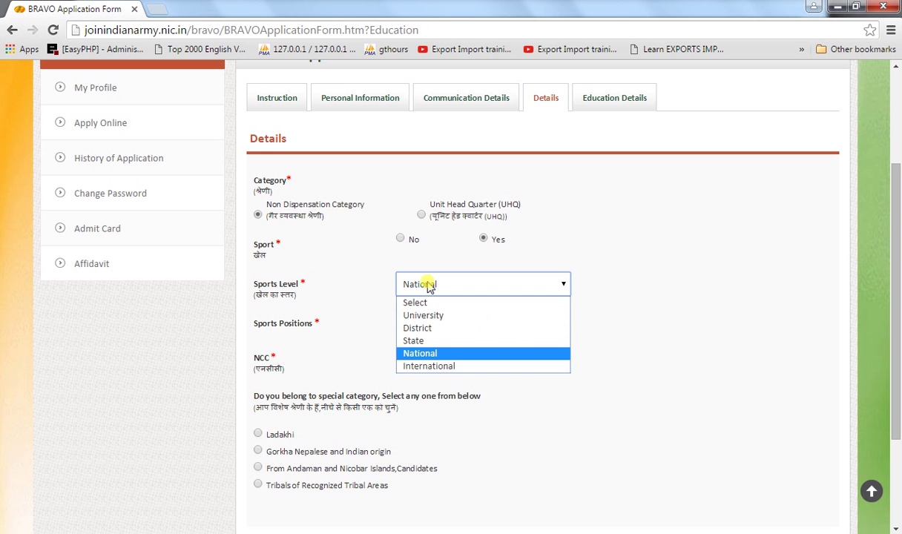
pyautogui.click(413, 354)
# - Choose 1st as the sports position and answer Yes to NCC
pyautogui.click(461, 332)
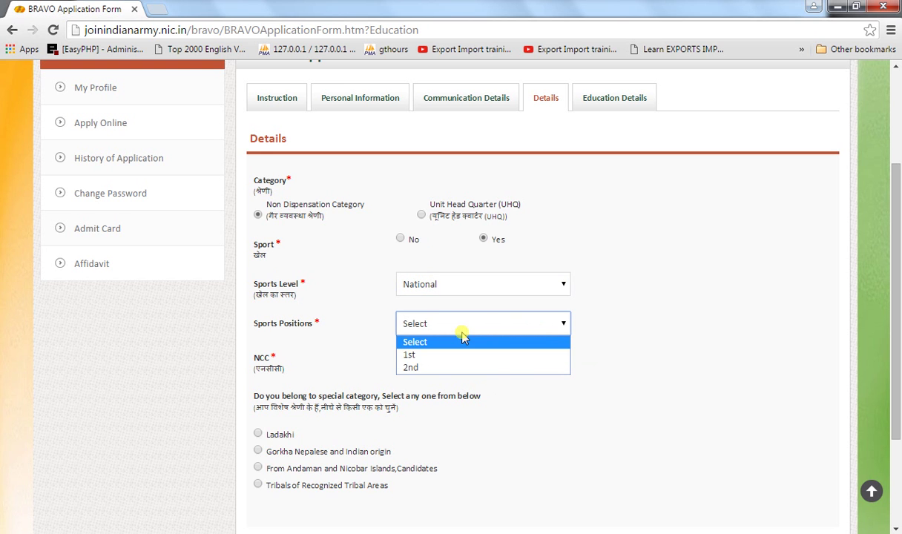
pyautogui.click(421, 356)
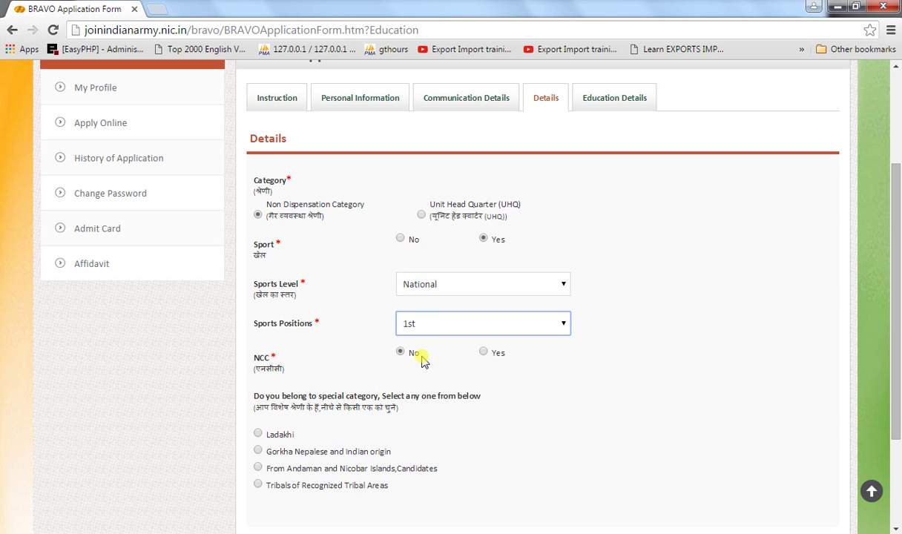
pyautogui.click(412, 287)
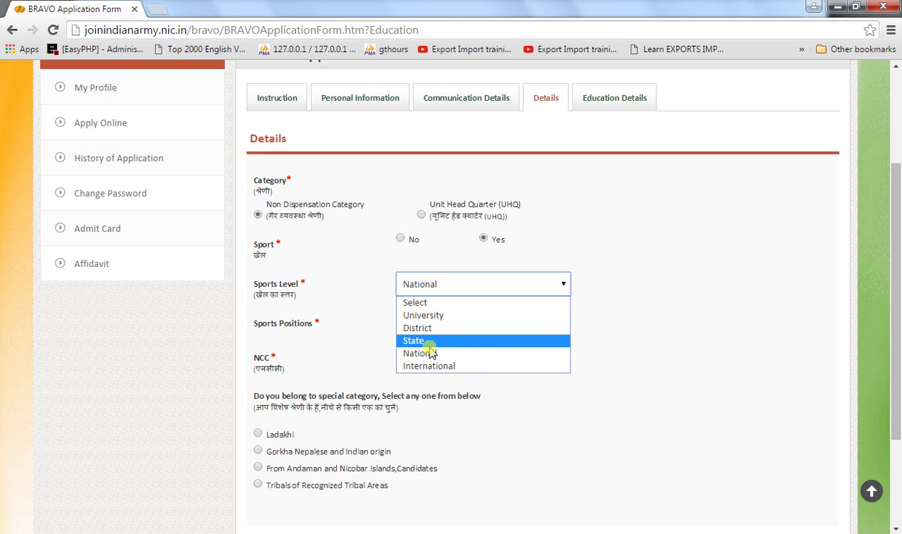
pyautogui.click(347, 303)
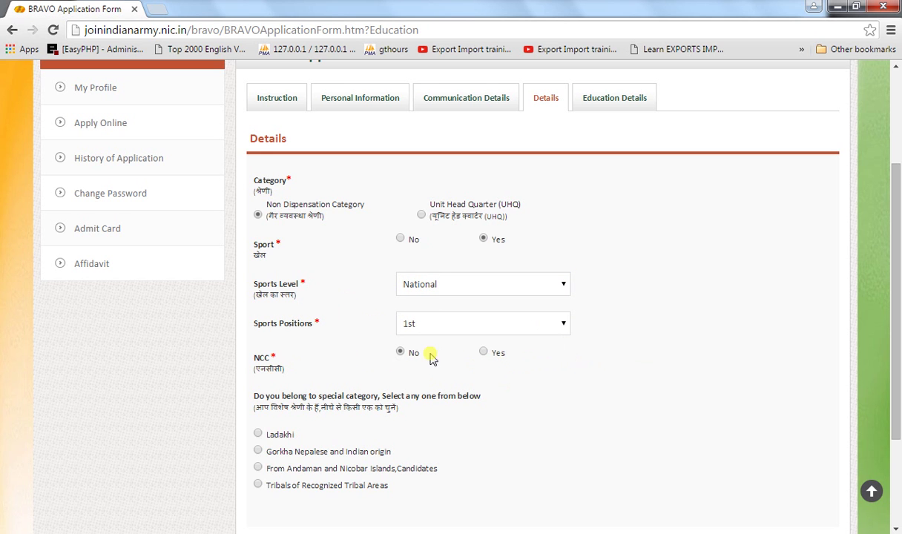
pyautogui.click(483, 353)
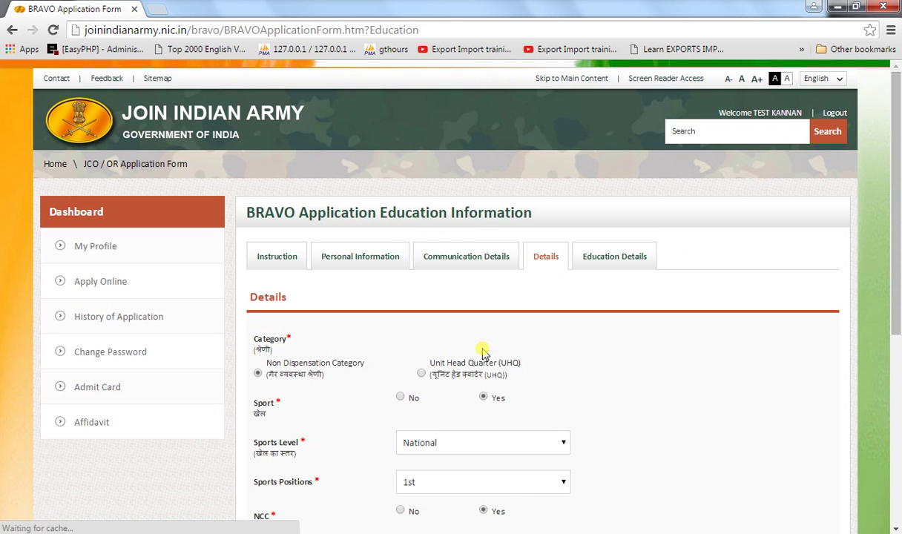
# - Select C as the NCC certificate on the Details tab
pyautogui.moveTo(894, 280); pyautogui.dragTo(898, 385)
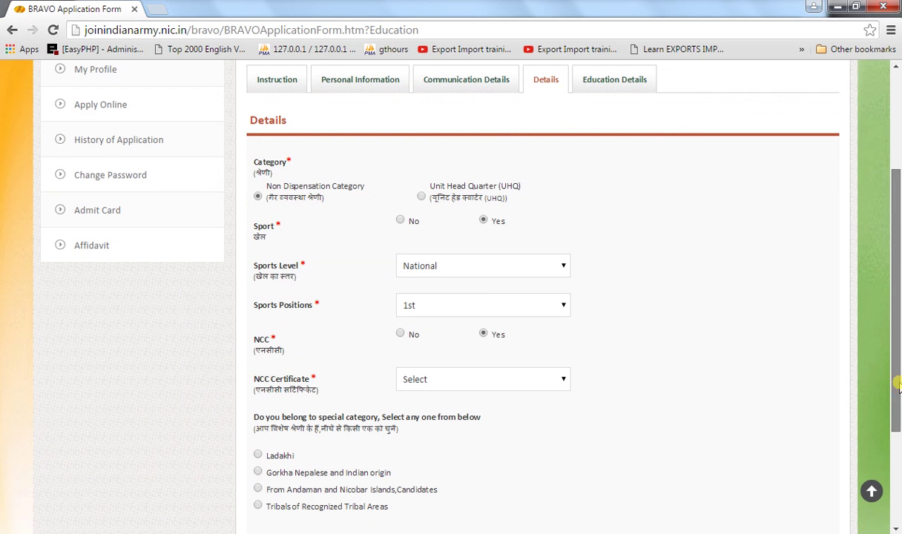
pyautogui.click(480, 380)
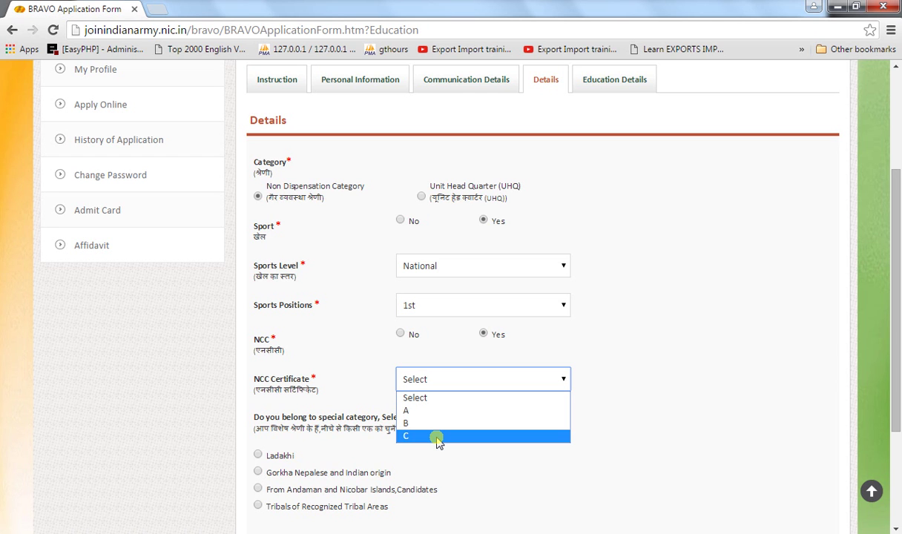
pyautogui.click(437, 438)
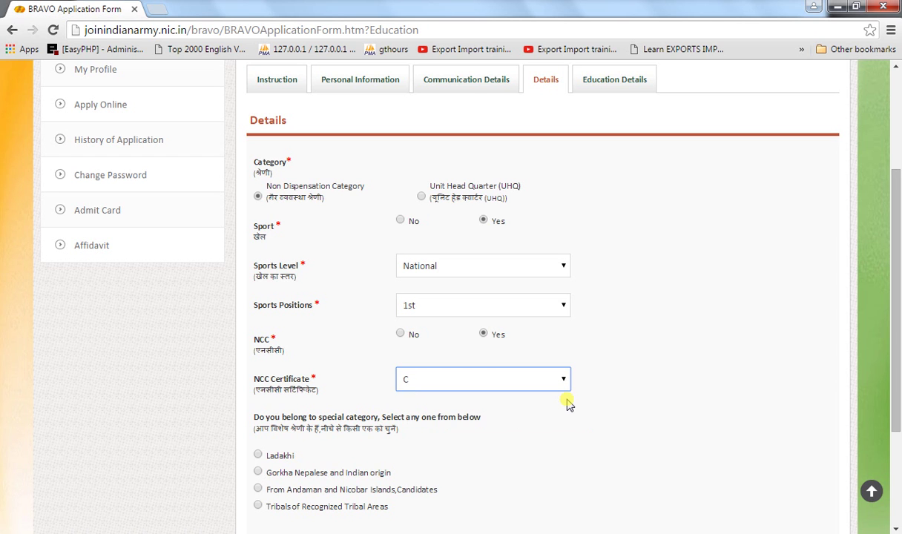
# - Review the Details section and save it to get the record-saved confirmation
pyautogui.scroll(-2, 568, 403)
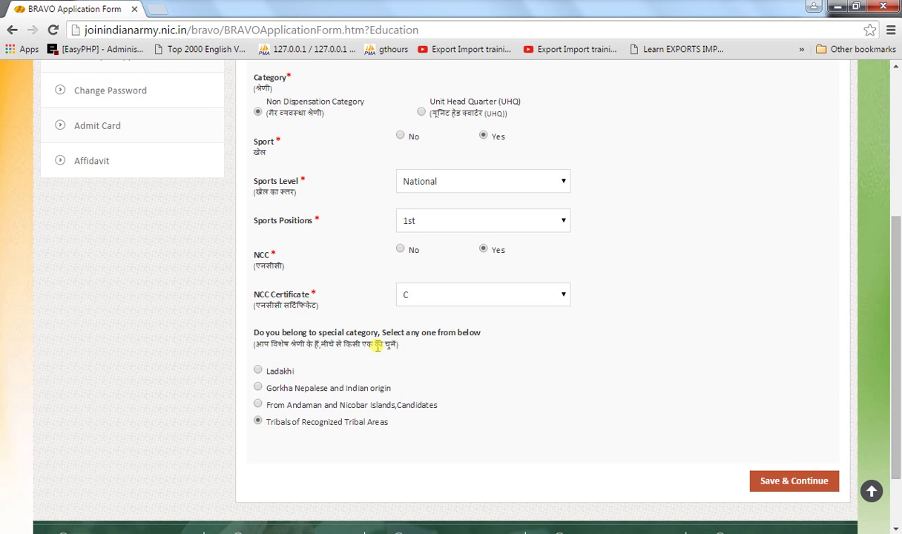
pyautogui.scroll(3, 377, 347)
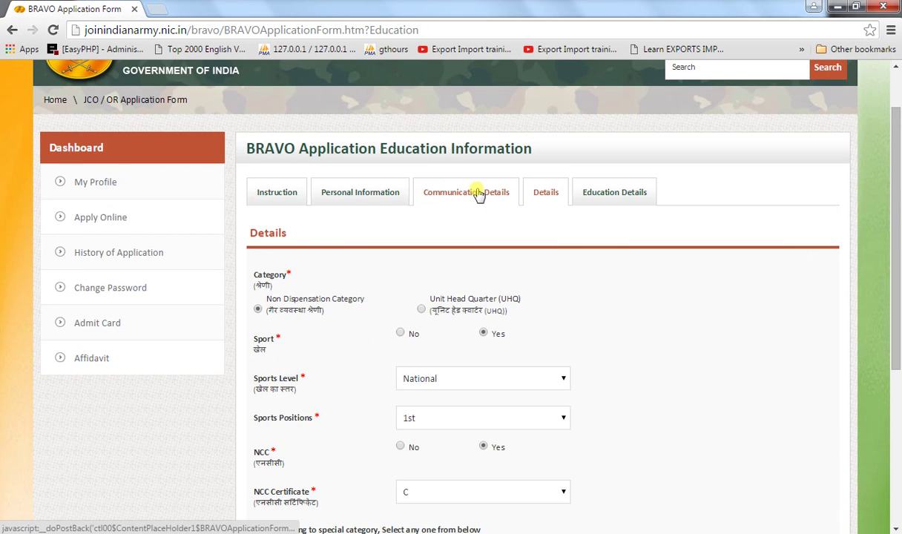
pyautogui.click(479, 192)
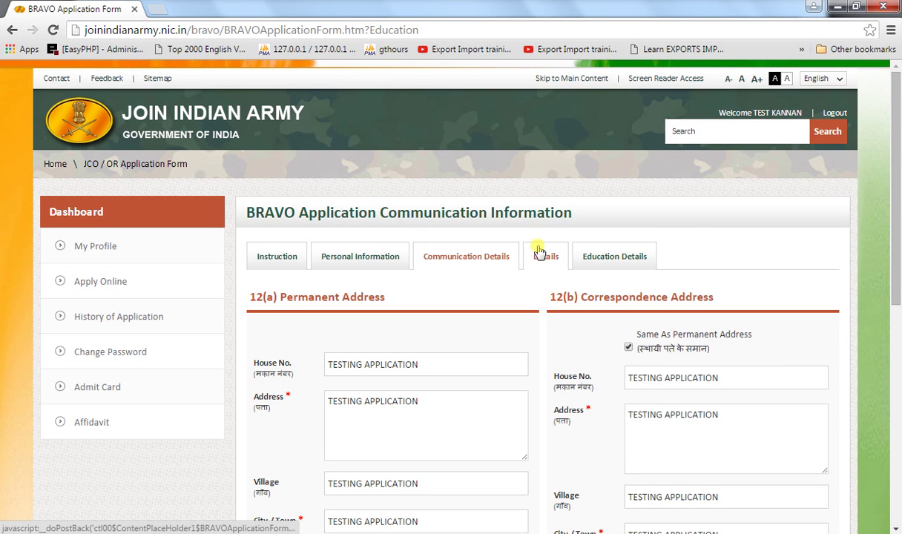
pyautogui.click(540, 252)
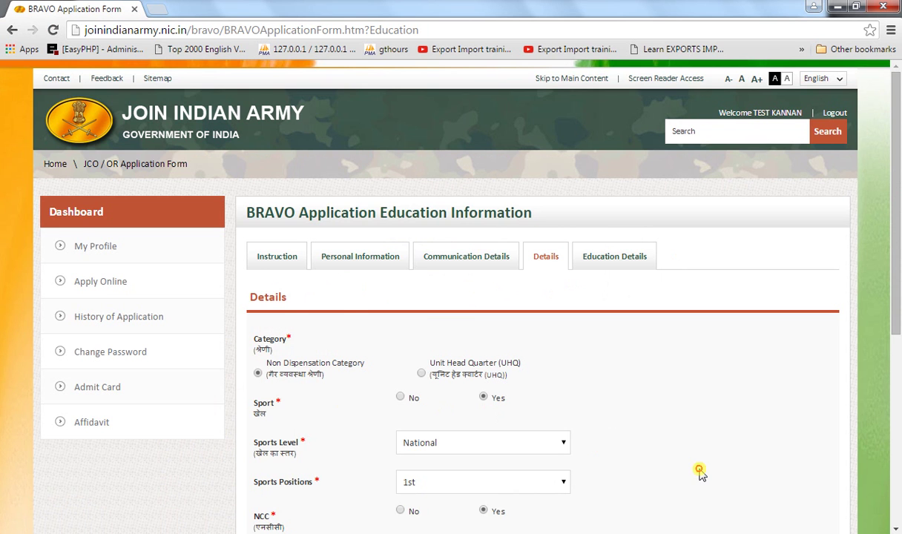
pyautogui.scroll(-5, 701, 473)
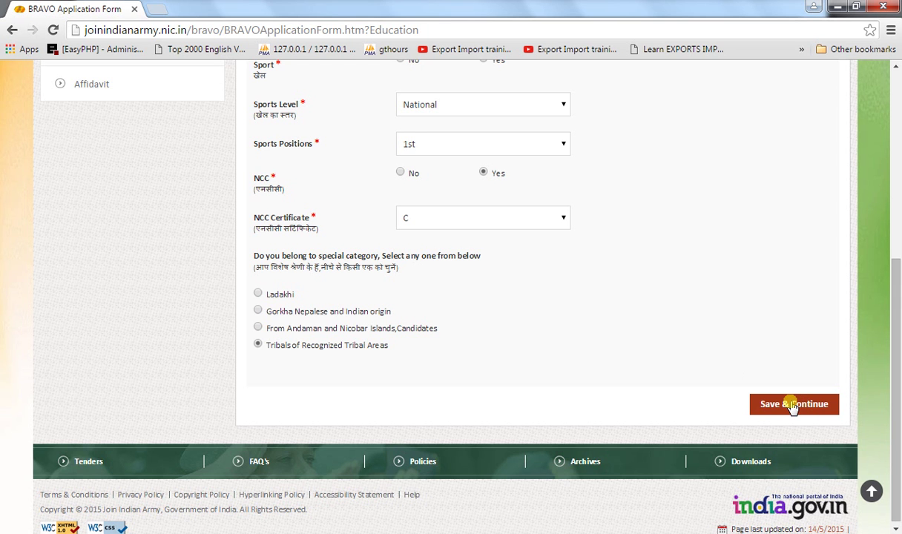
pyautogui.click(792, 406)
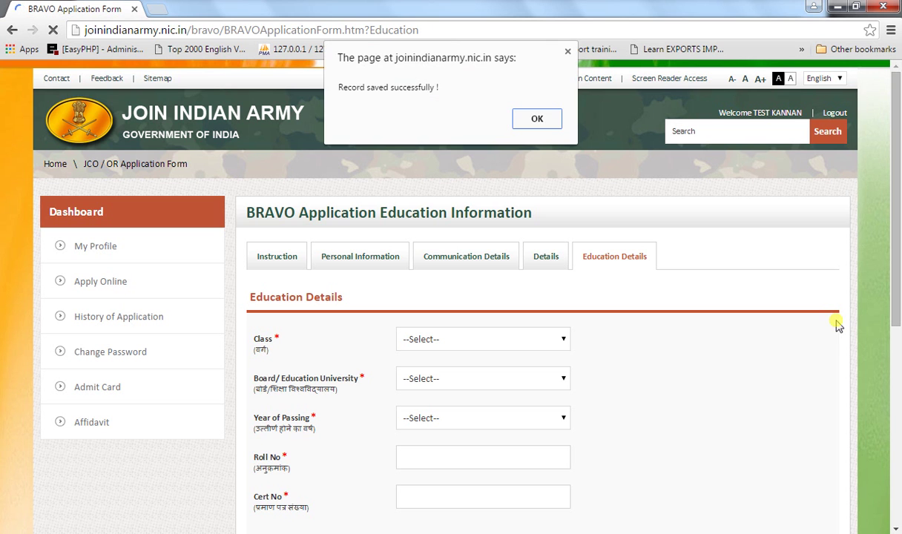
# - Dismiss the saved alert and set Class to GRADUATION with Board STATE BOARD
pyautogui.click(534, 122)
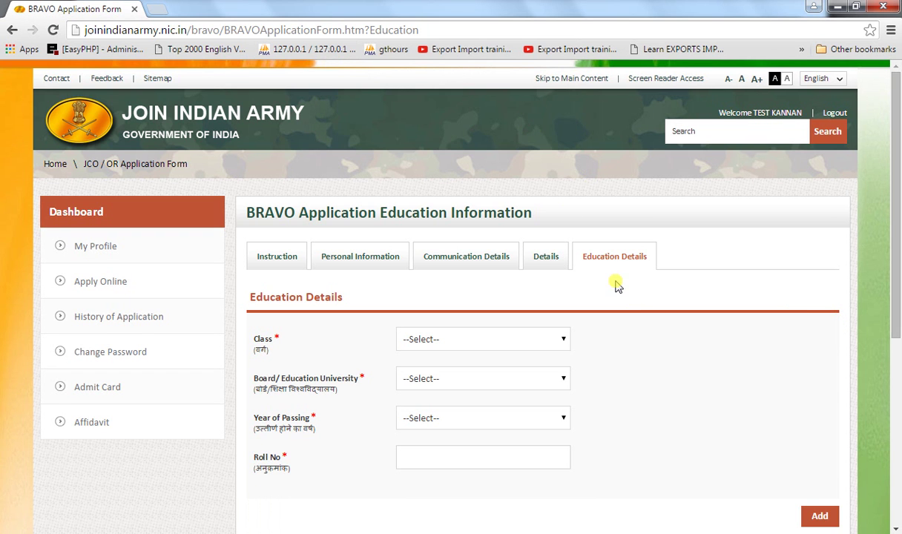
pyautogui.scroll(-1, 616, 285)
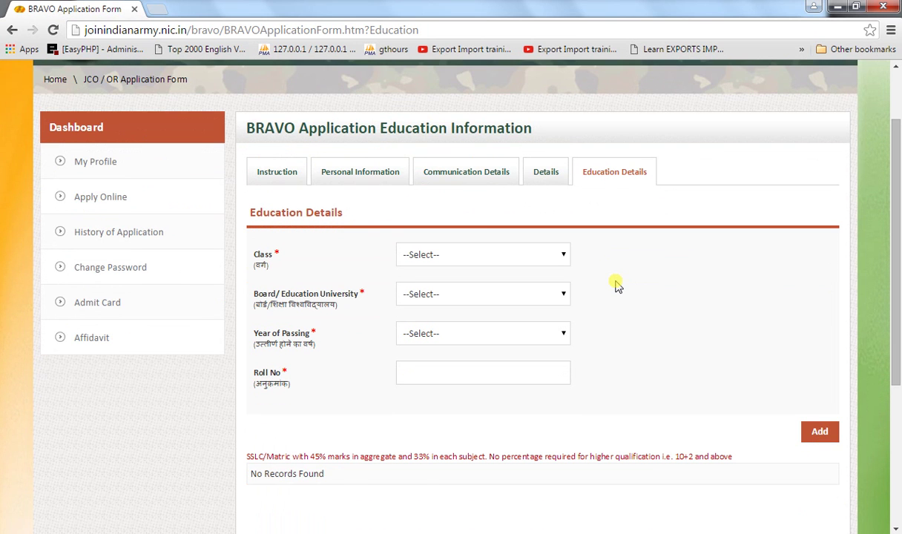
pyautogui.scroll(-1, 616, 286)
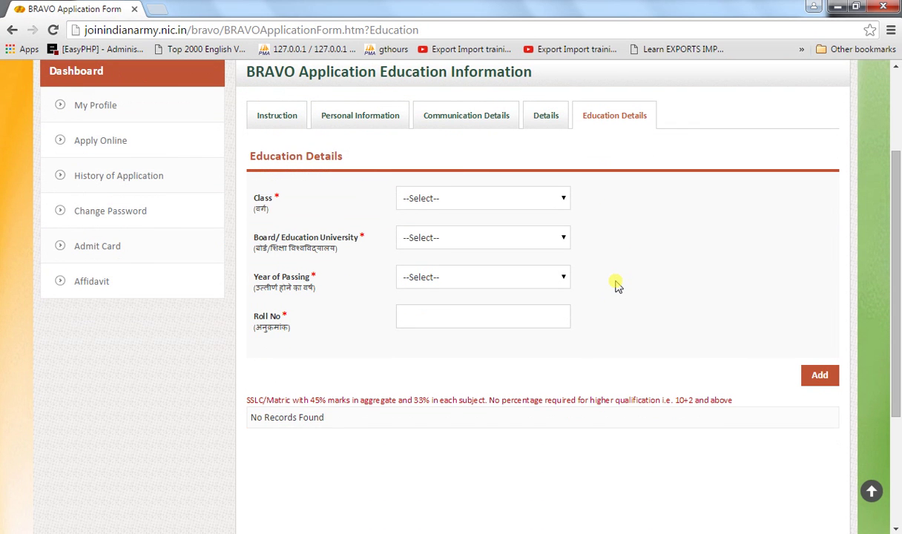
pyautogui.click(436, 196)
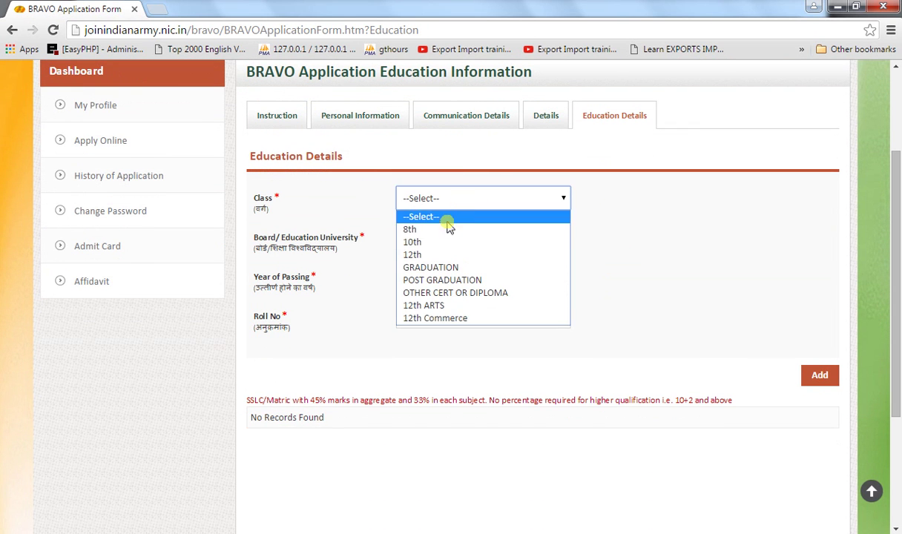
pyautogui.click(425, 243)
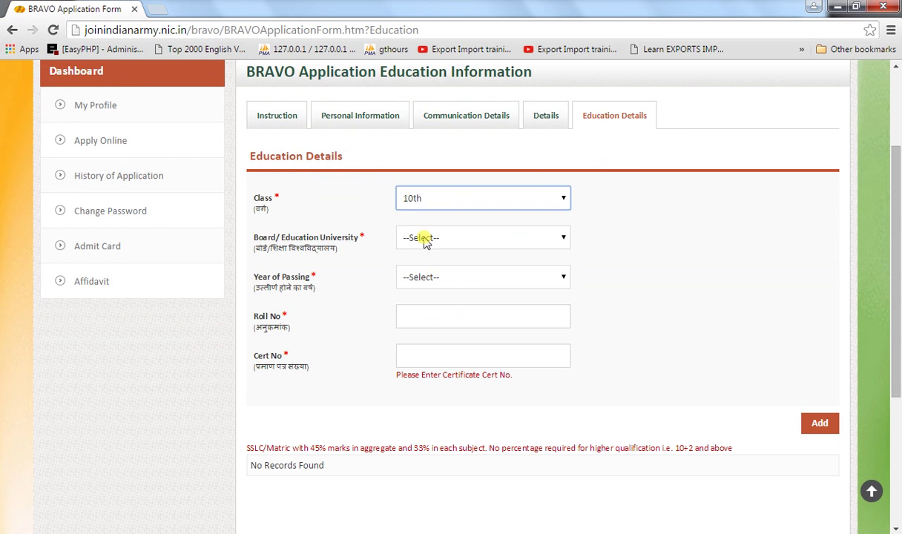
pyautogui.click(488, 236)
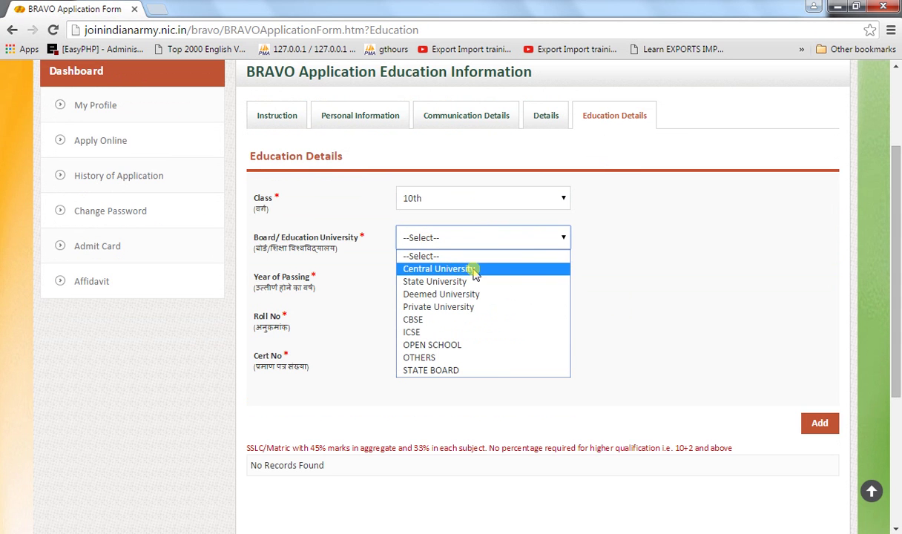
pyautogui.click(440, 203)
pyautogui.click(468, 202)
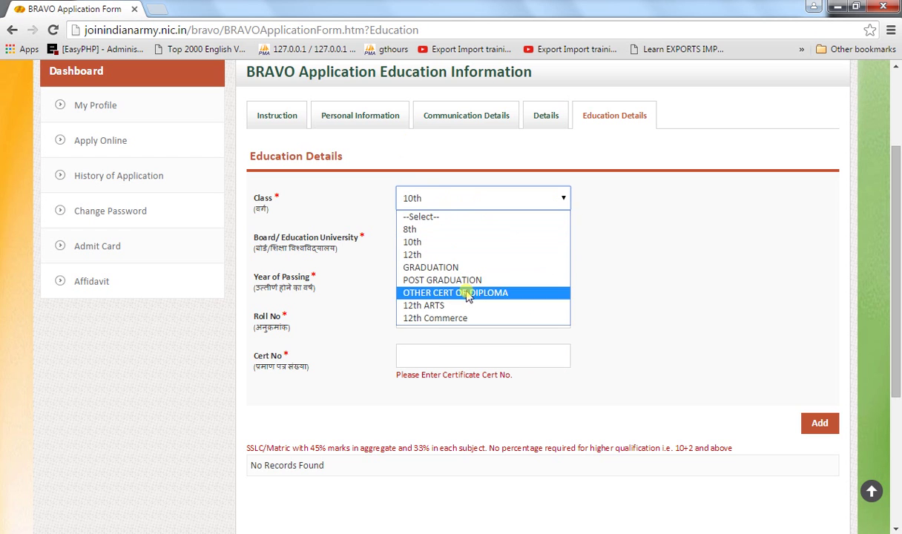
pyautogui.click(435, 268)
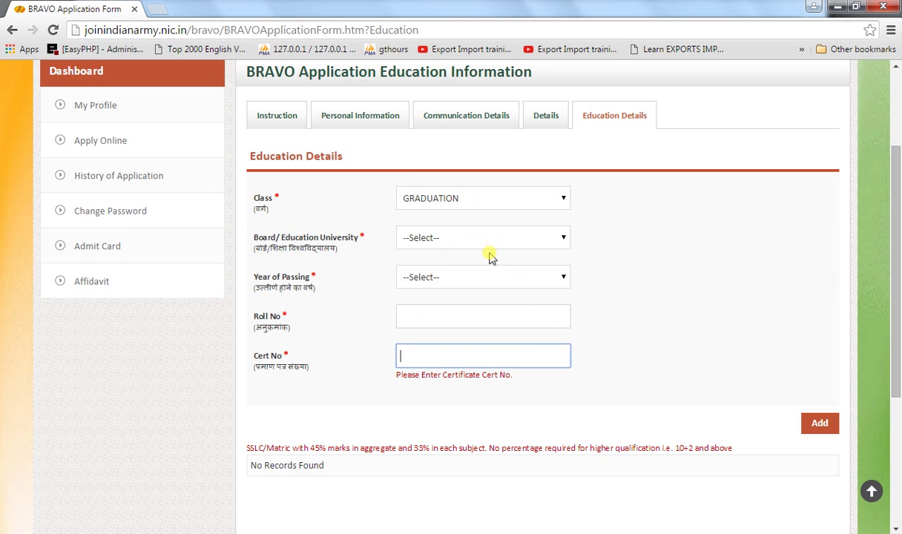
pyautogui.click(454, 239)
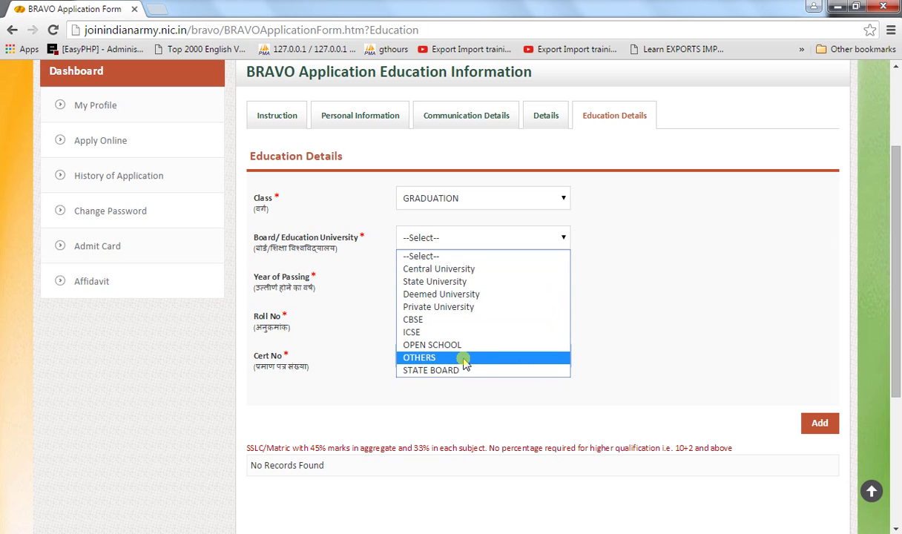
pyautogui.click(456, 370)
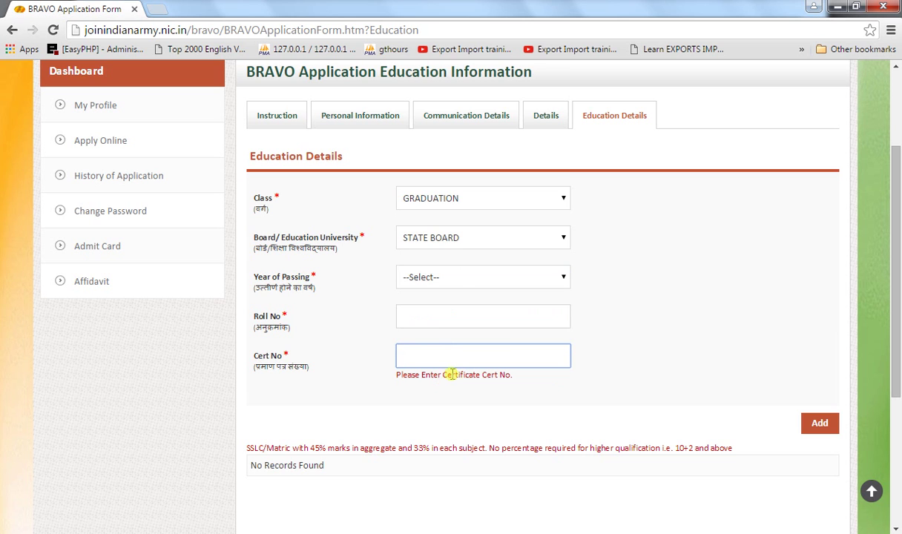
# - Set the year of passing to 1997 and enter the roll and certificate numbers
pyautogui.click(447, 279)
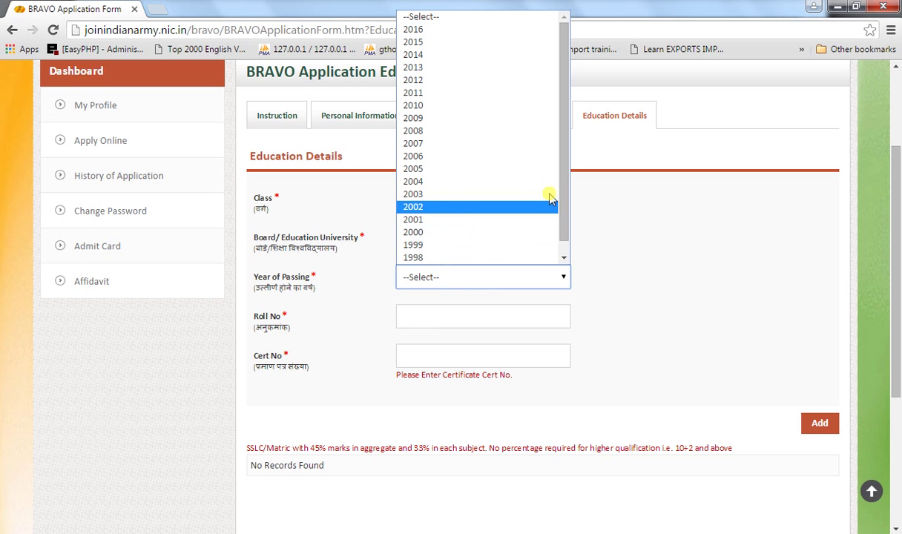
pyautogui.moveTo(564, 203); pyautogui.dragTo(564, 239)
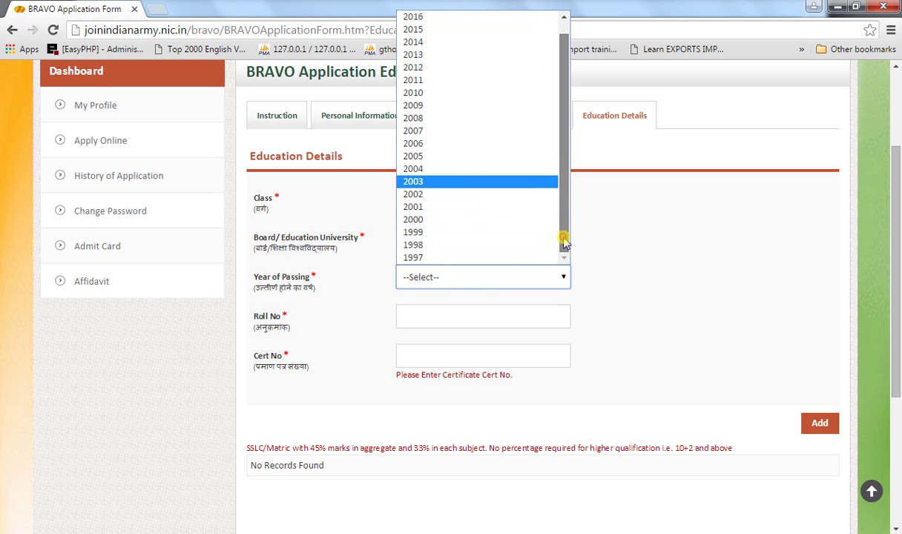
pyautogui.click(438, 259)
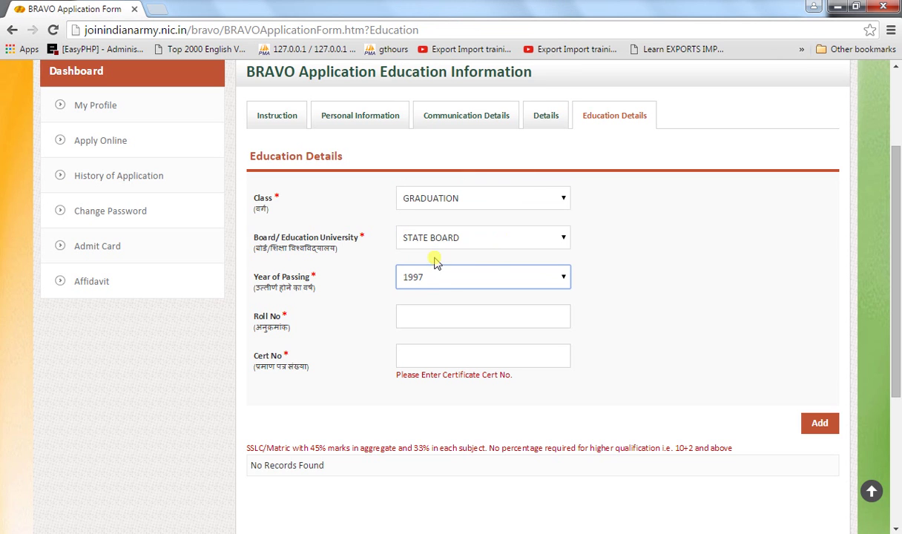
pyautogui.click(439, 325)
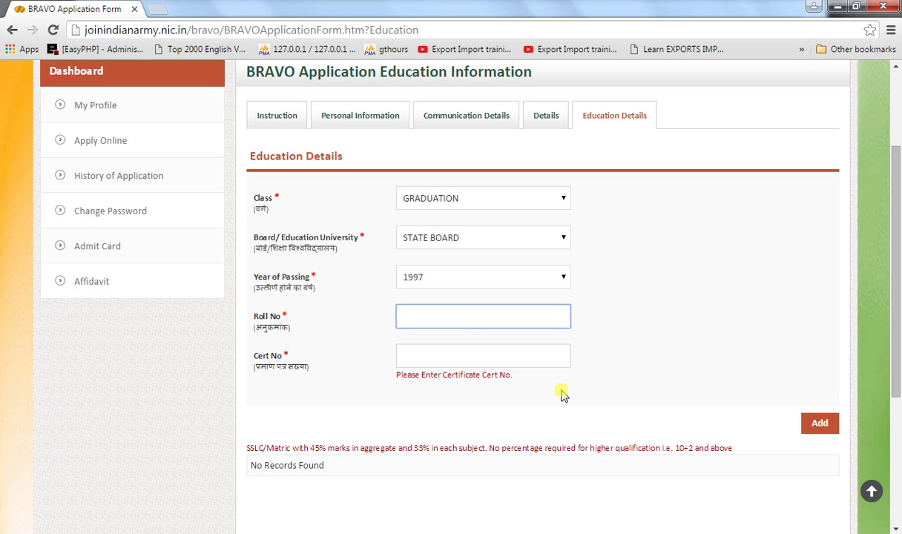
pyautogui.write('143562364')
pyautogui.click(438, 357)
pyautogui.write('234')
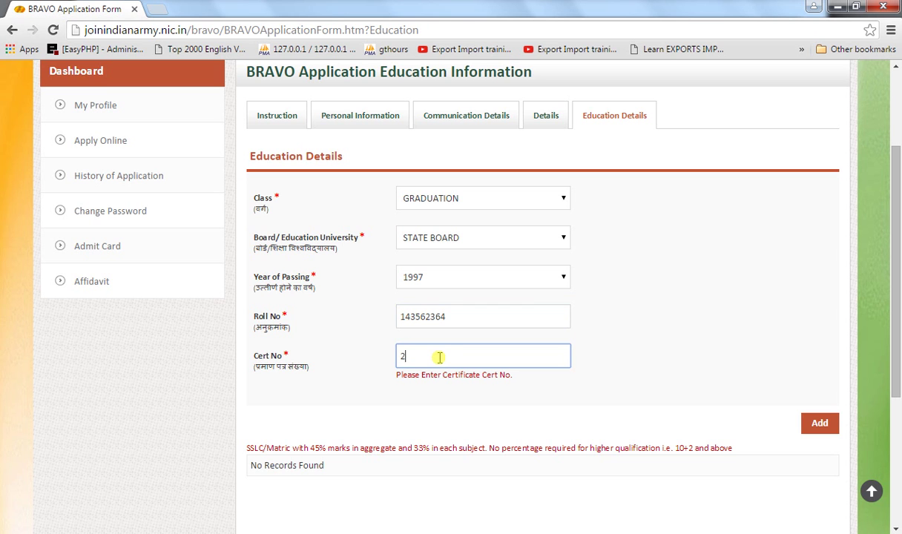
pyautogui.write('5465657')
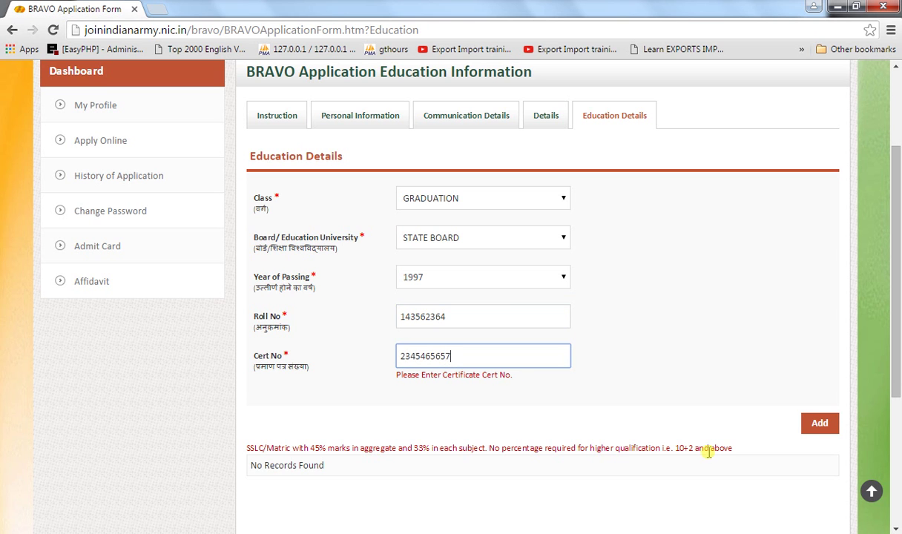
pyautogui.click(708, 458)
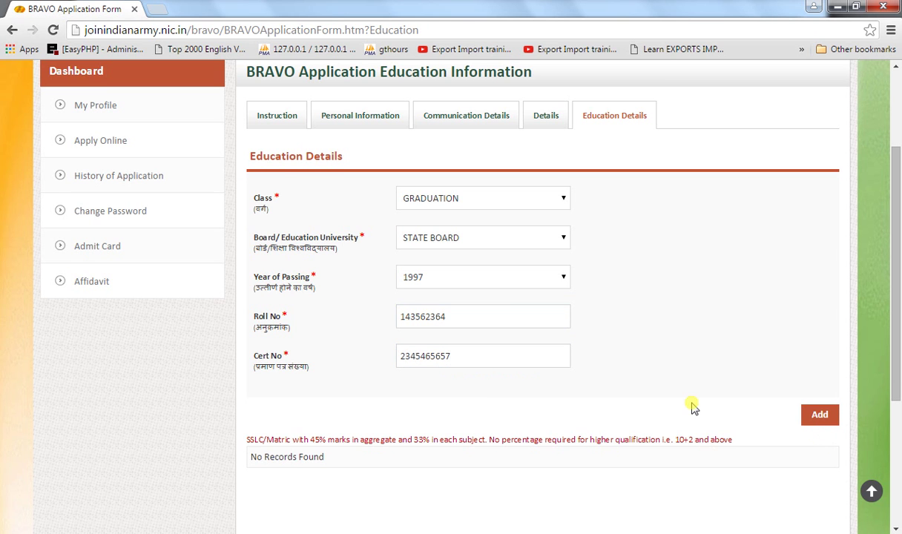
pyautogui.scroll(-1, 692, 407)
# - Add the GRADUATION, STATE BOARD, 1997 entry and check its row in the education table
pyautogui.click(820, 330)
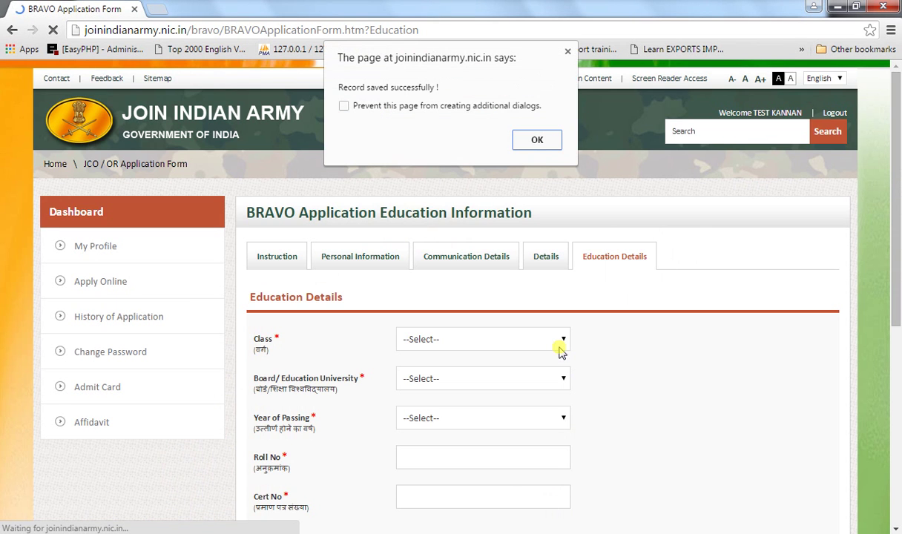
pyautogui.click(535, 140)
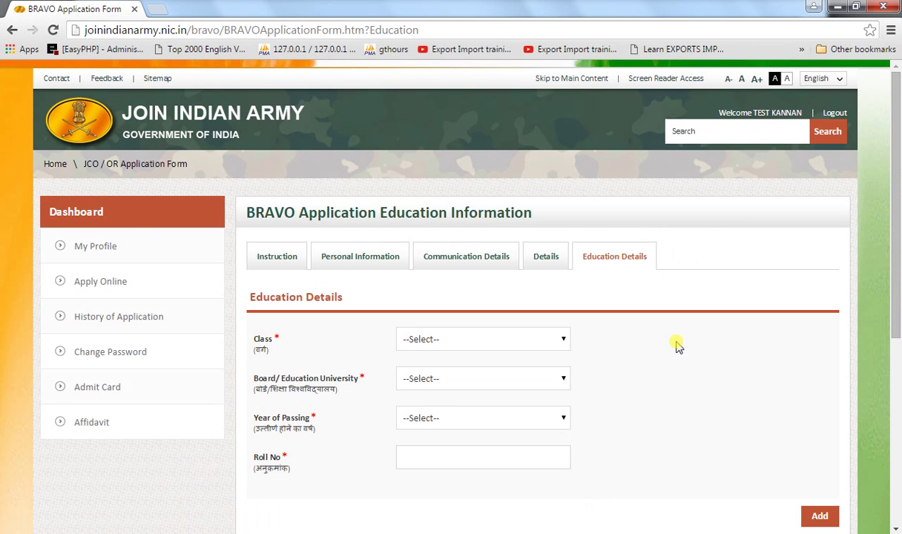
pyautogui.scroll(-3, 674, 342)
pyautogui.scroll(-2, 677, 345)
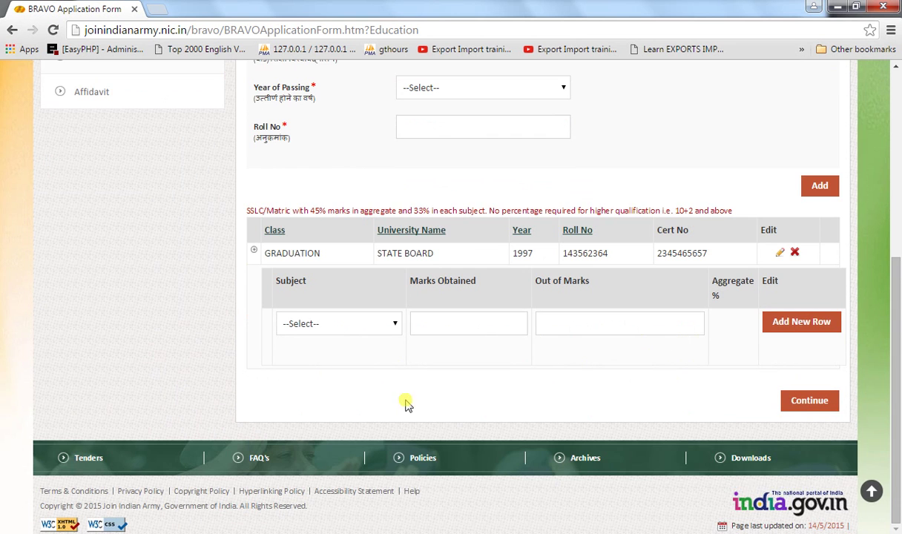
pyautogui.scroll(1, 523, 343)
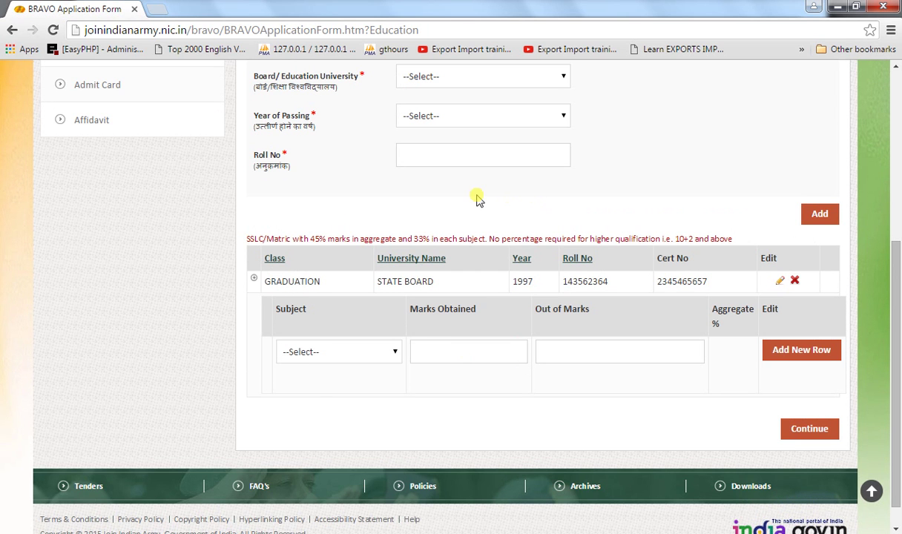
pyautogui.scroll(4, 477, 200)
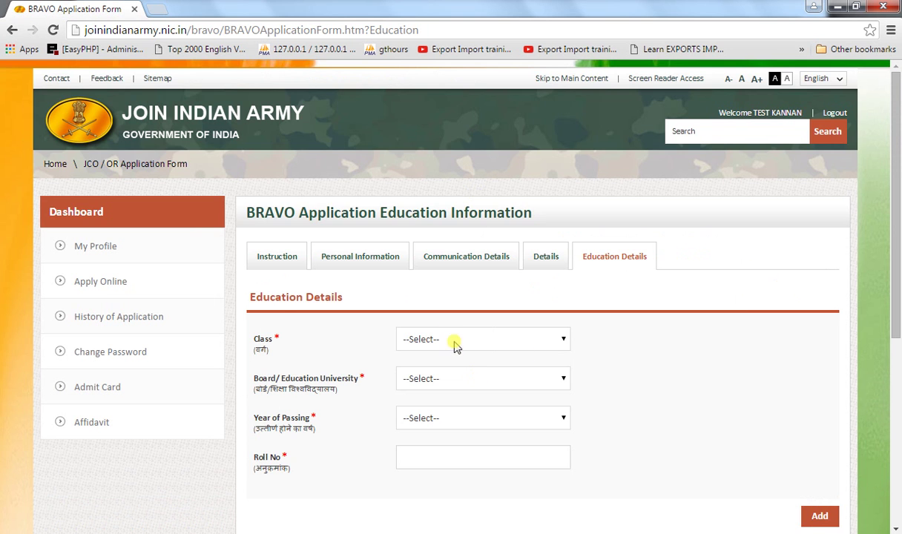
# - Delete the GRADUATION row and confirm, leaving No Records Found
pyautogui.scroll(-5, 530, 354)
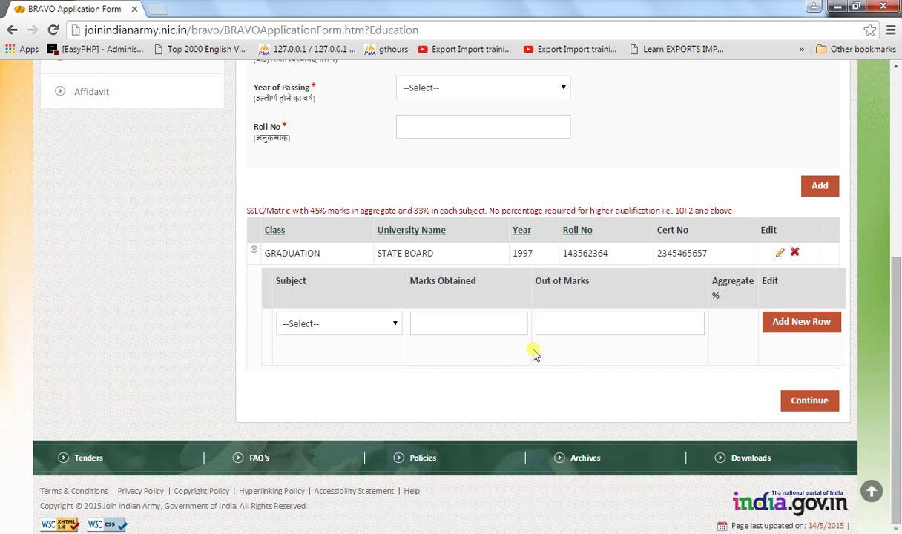
pyautogui.click(795, 253)
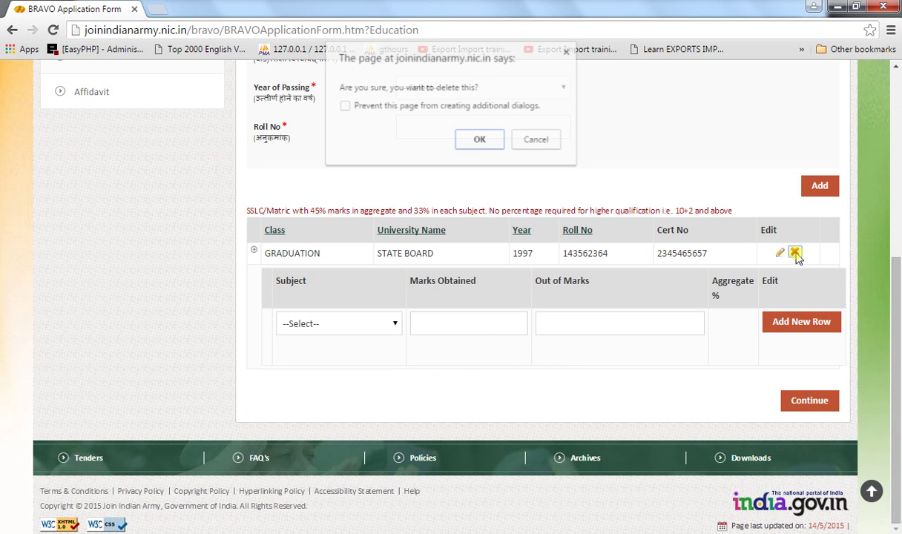
pyautogui.click(476, 140)
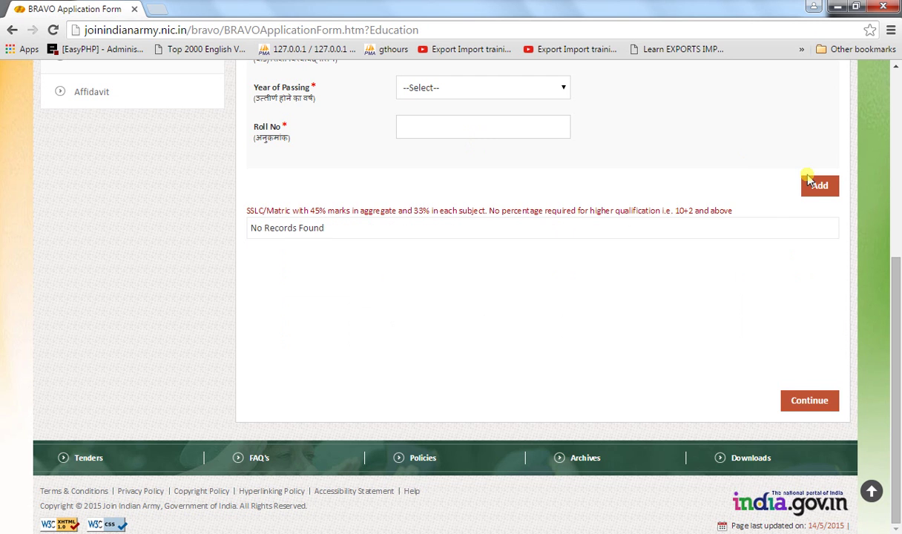
pyautogui.scroll(3, 807, 179)
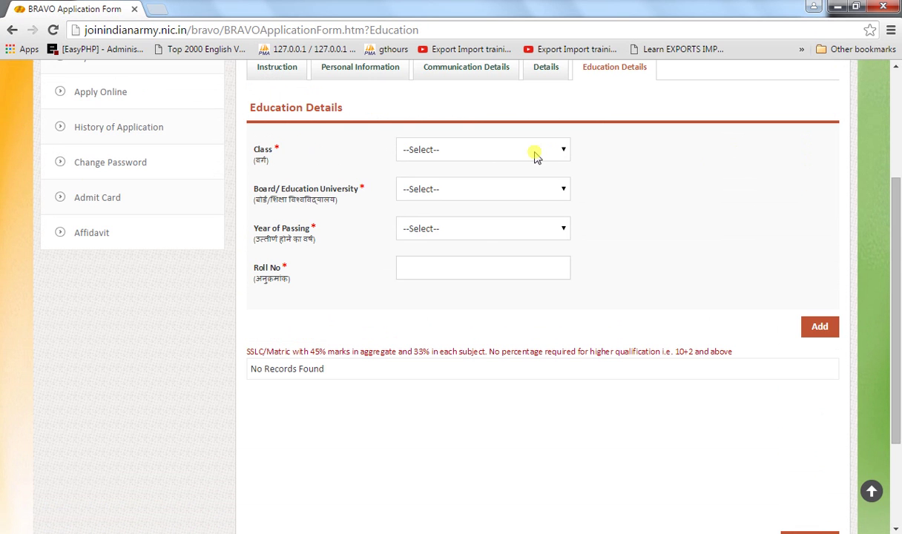
# - Choose Class 12th, Board STATE BOARD and year of passing 1997
pyautogui.click(535, 150)
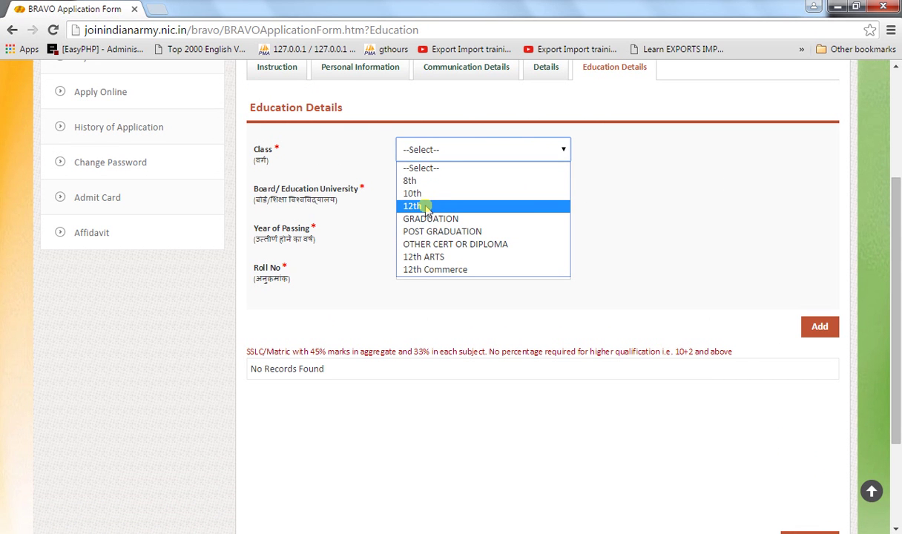
pyautogui.click(436, 208)
pyautogui.click(480, 189)
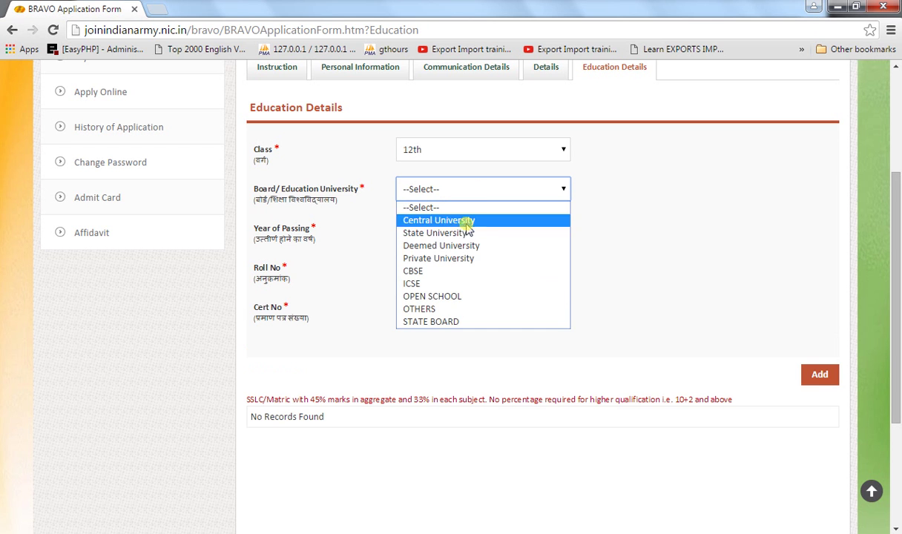
pyautogui.click(434, 323)
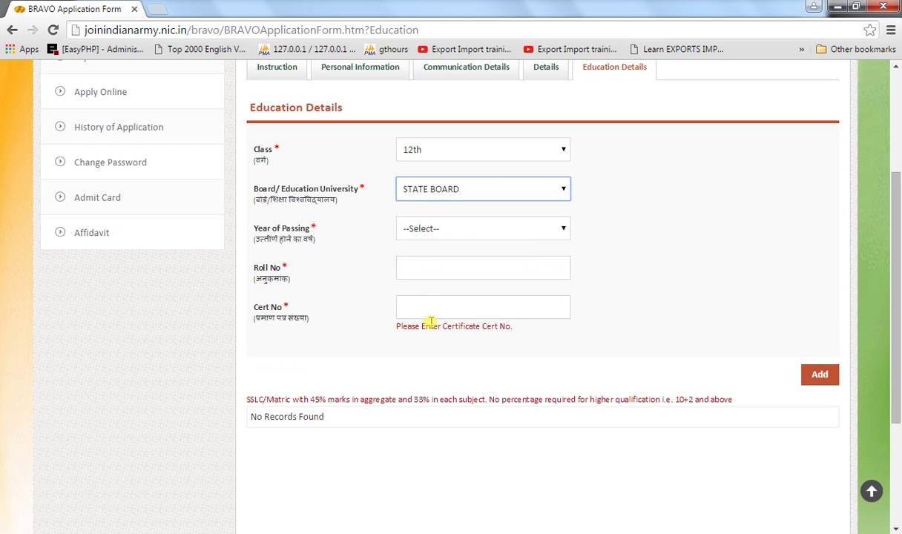
pyautogui.click(467, 232)
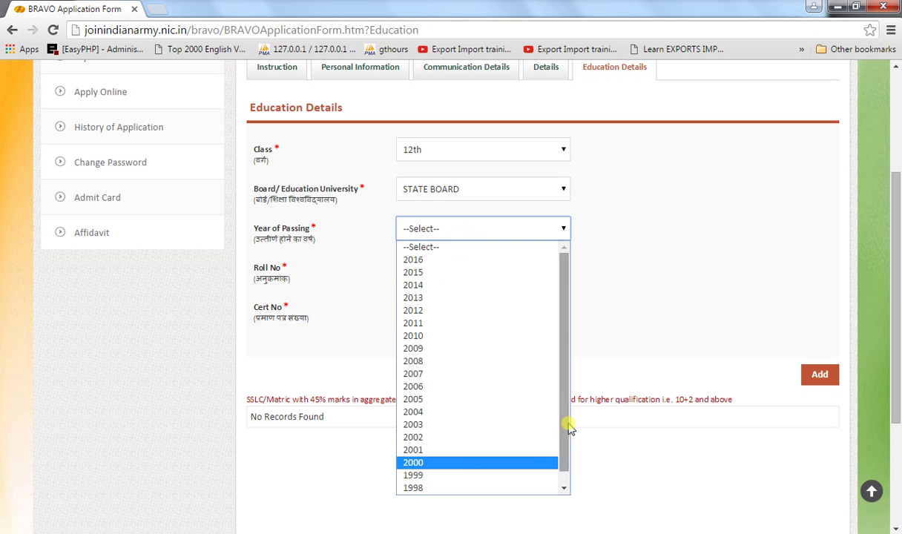
pyautogui.moveTo(566, 419); pyautogui.dragTo(564, 468)
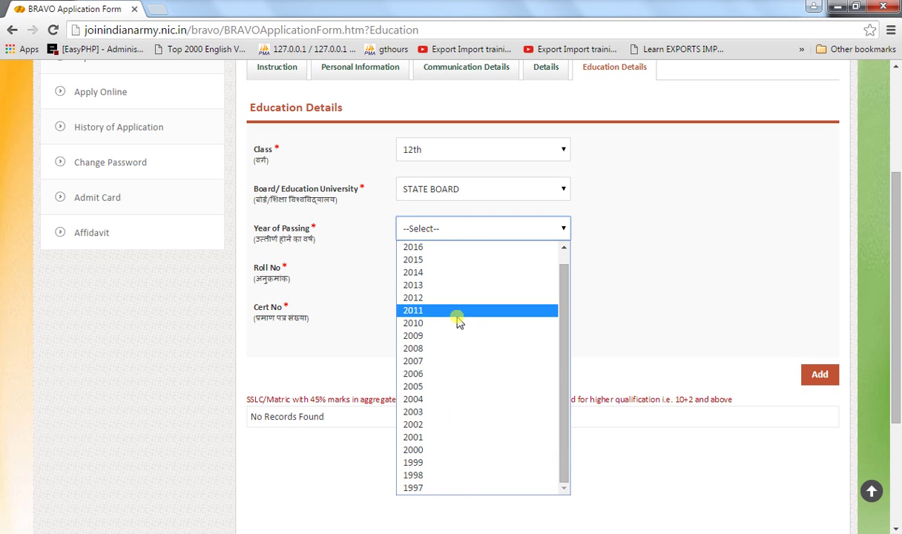
pyautogui.click(429, 489)
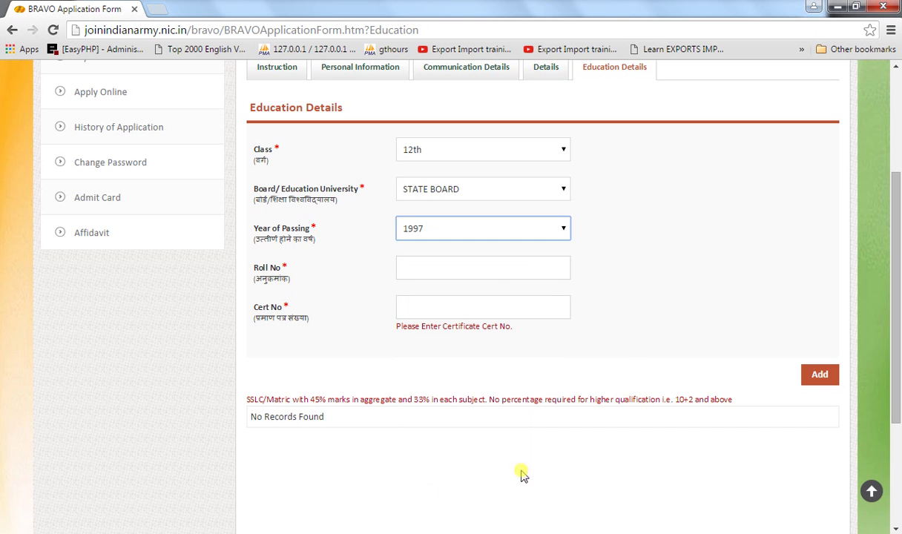
# - Enter the roll and certificate numbers and add the 12th-class record
pyautogui.click(489, 273)
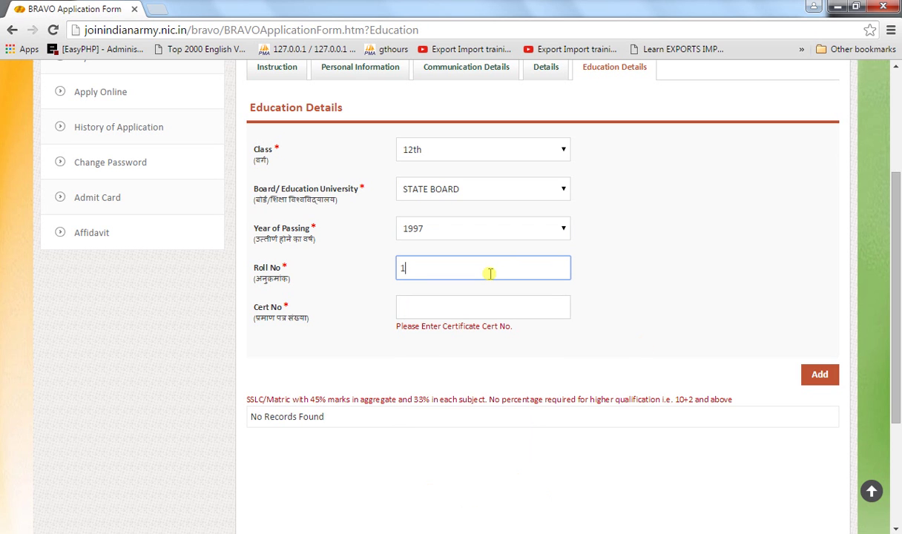
pyautogui.write('1234555765')
pyautogui.click(440, 310)
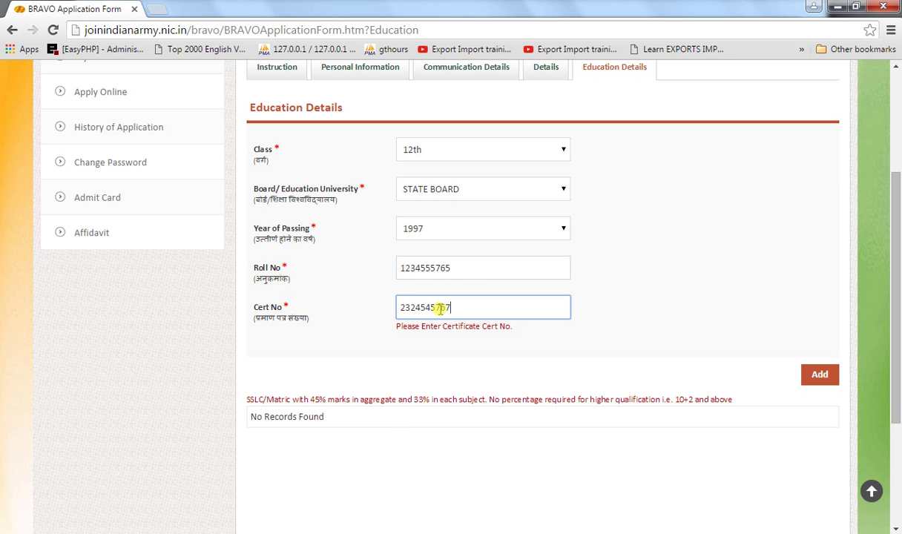
pyautogui.write('2324545767')
pyautogui.click(820, 372)
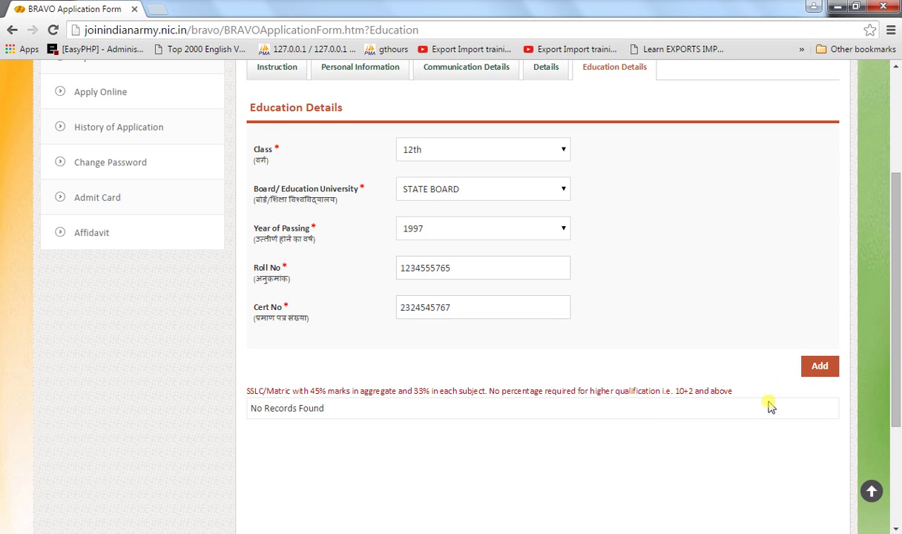
pyautogui.click(820, 368)
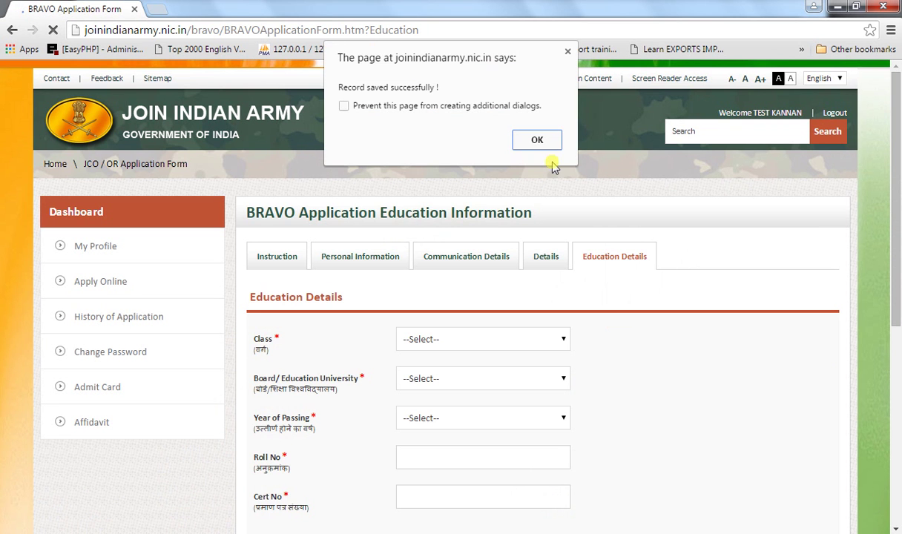
# - Dismiss the saved alert and pick English as the first subject
pyautogui.click(537, 139)
pyautogui.moveTo(894, 217); pyautogui.dragTo(897, 331)
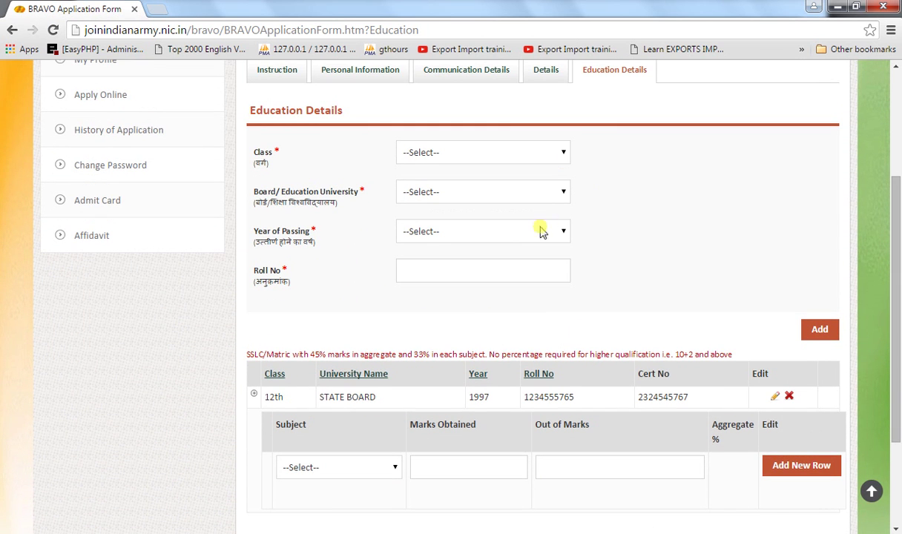
pyautogui.moveTo(894, 271); pyautogui.dragTo(897, 304)
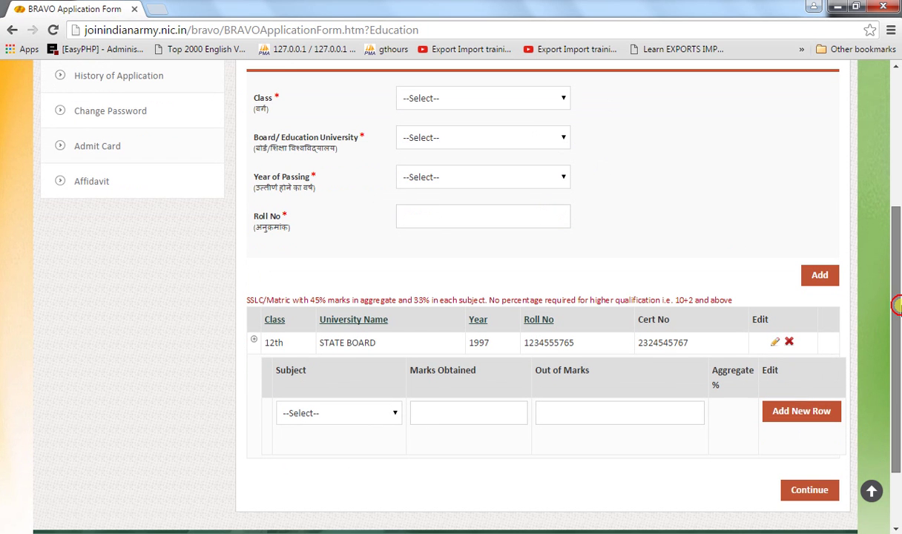
pyautogui.click(377, 413)
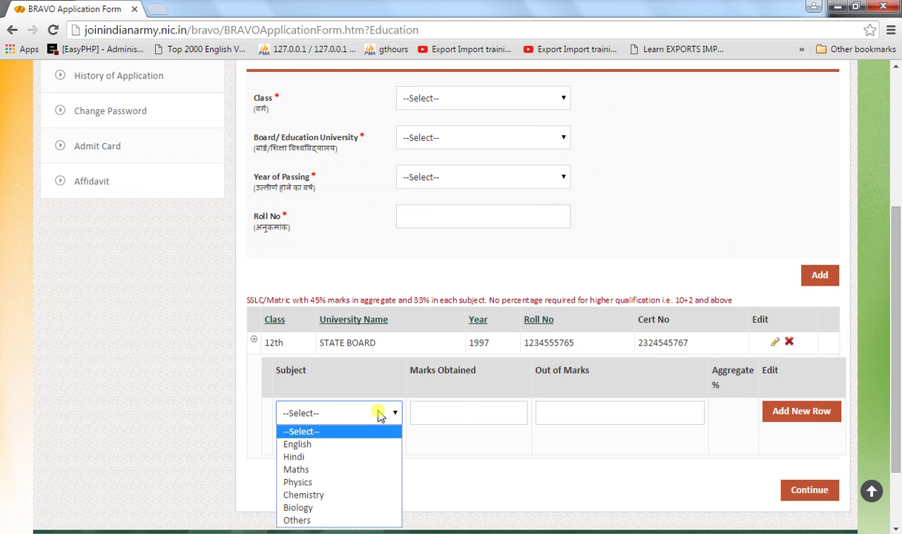
pyautogui.click(310, 445)
# - Enter English marks of 65 out of 100 and save the row
pyautogui.click(460, 413)
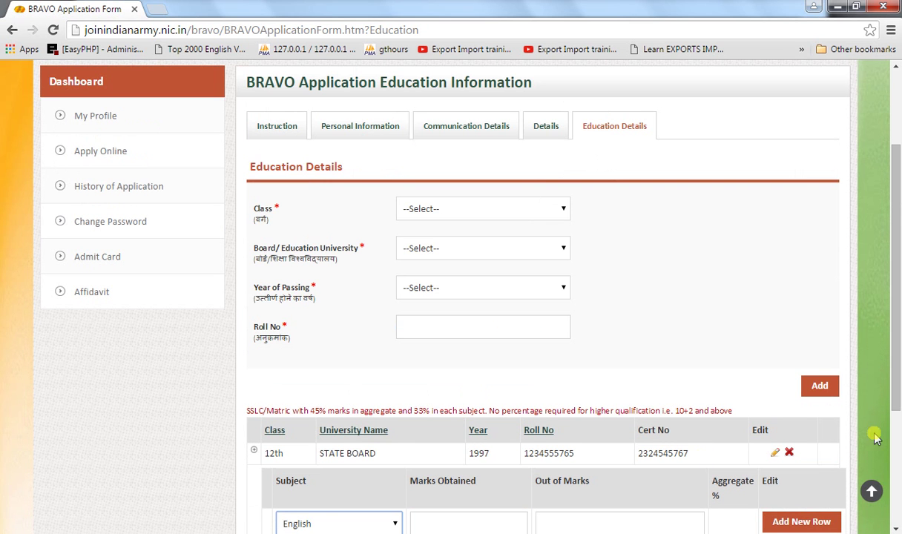
pyautogui.moveTo(897, 346); pyautogui.dragTo(899, 440)
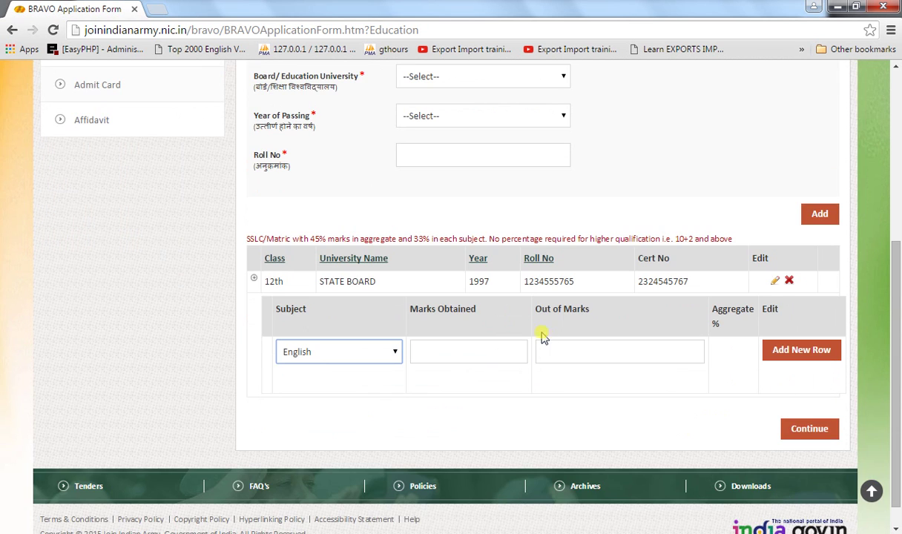
pyautogui.click(458, 355)
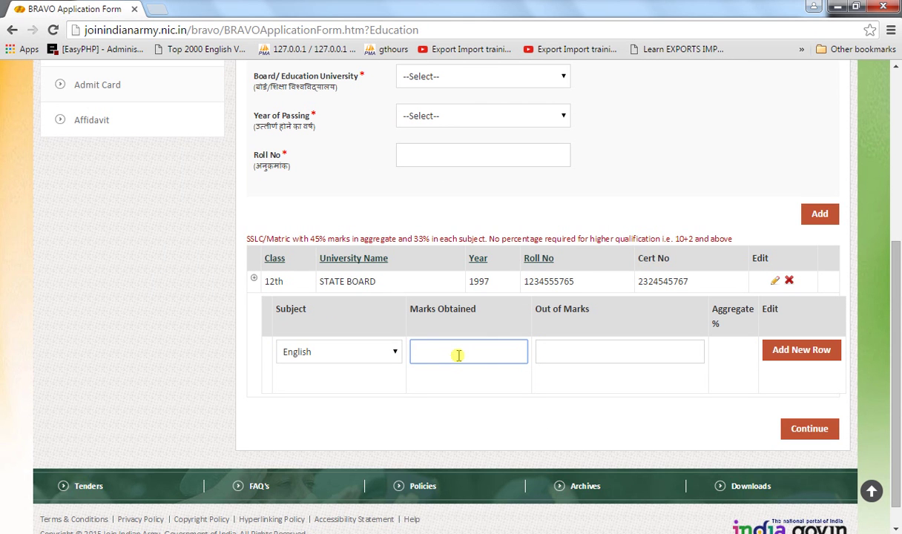
pyautogui.write('65')
pyautogui.click(567, 360)
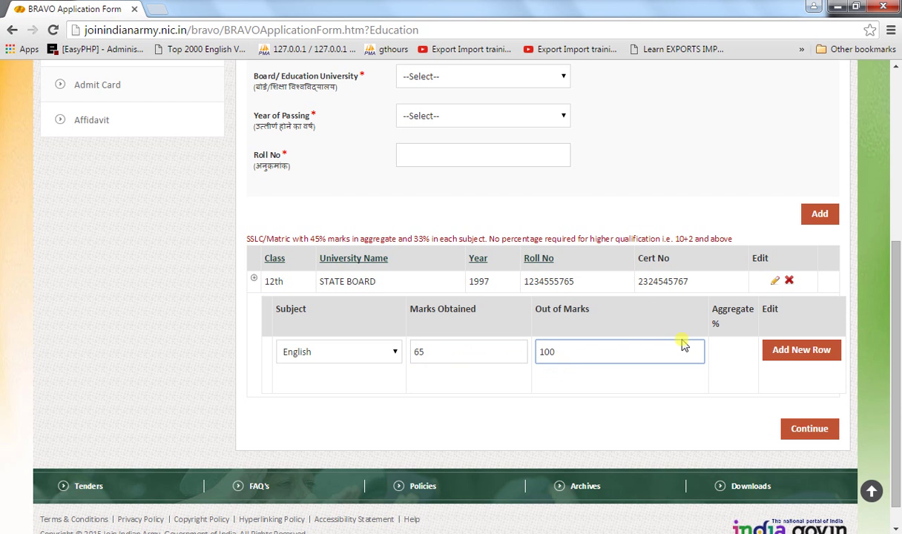
pyautogui.click(790, 350)
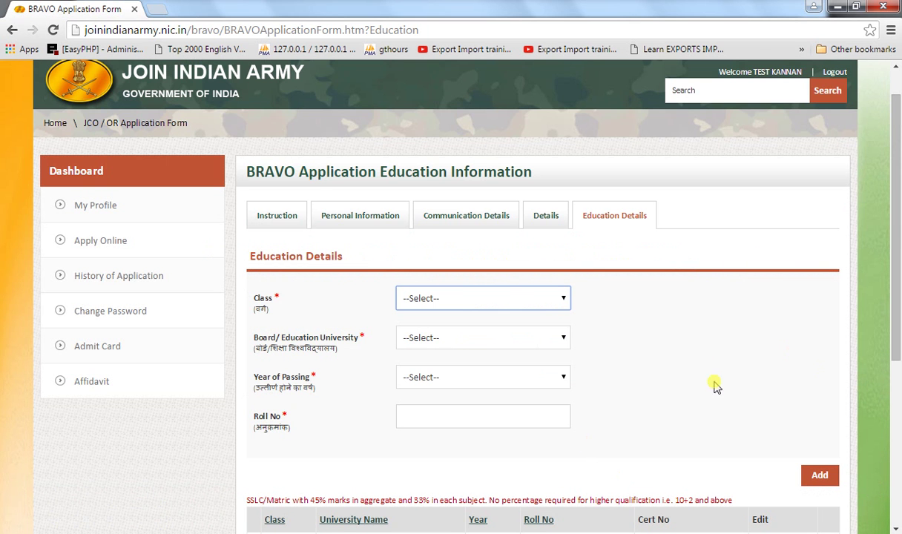
pyautogui.moveTo(896, 244); pyautogui.dragTo(896, 379)
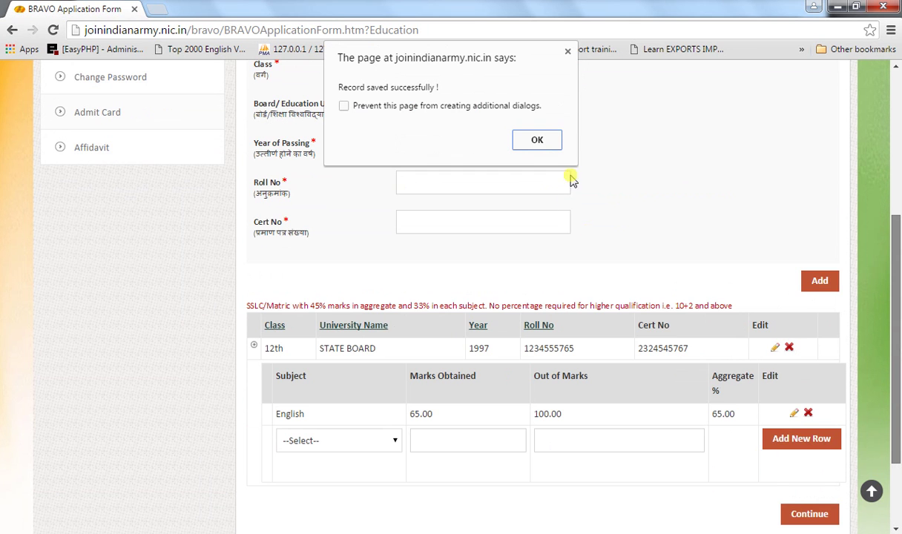
pyautogui.click(530, 140)
pyautogui.moveTo(568, 175); pyautogui.dragTo(705, 303)
pyautogui.moveTo(897, 274); pyautogui.dragTo(899, 413)
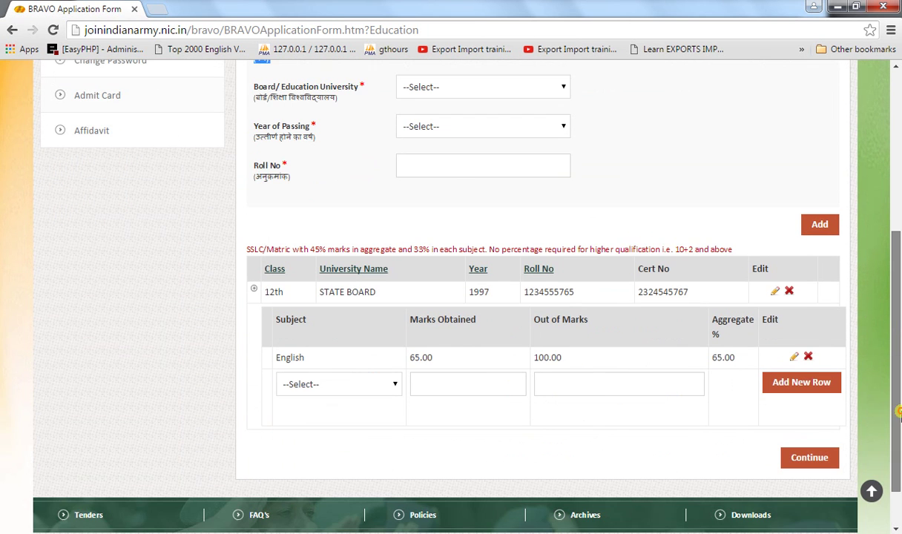
# - Add a Hindi row with 72 out of 100 marks and save it
pyautogui.click(342, 391)
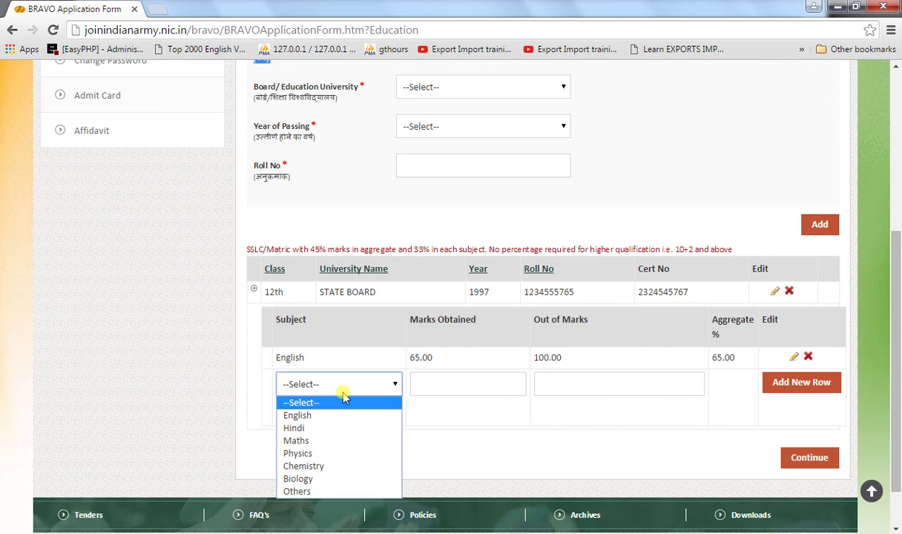
pyautogui.click(295, 428)
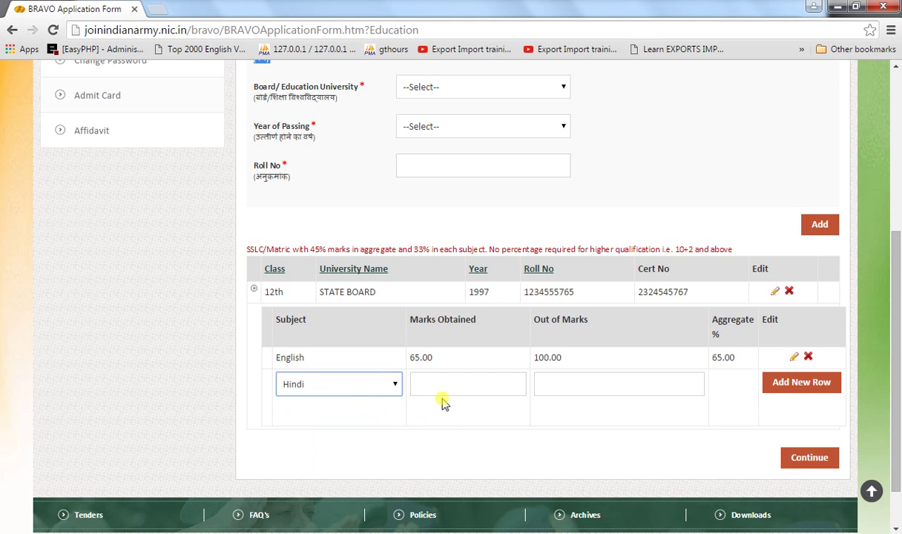
pyautogui.click(435, 387)
pyautogui.write('72')
pyautogui.scroll(2, 601, 364)
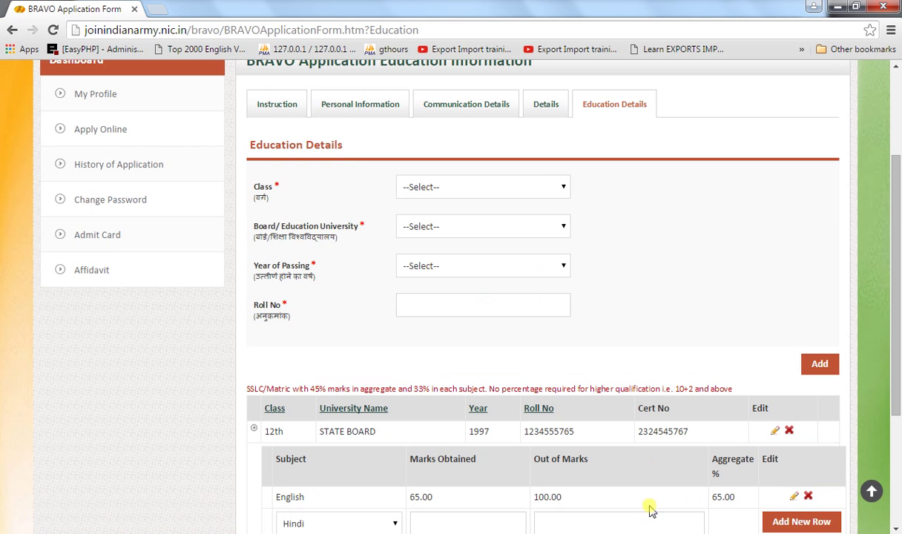
pyautogui.click(607, 513)
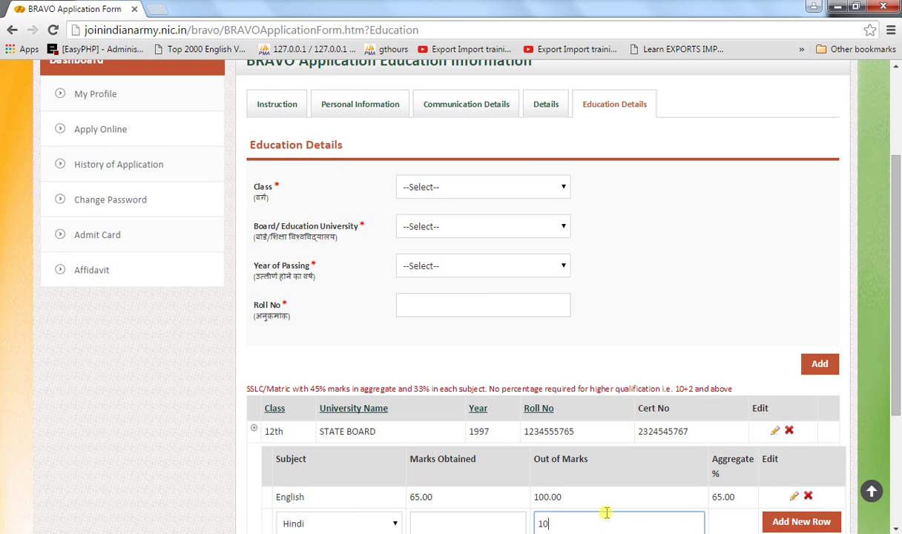
pyautogui.write('100')
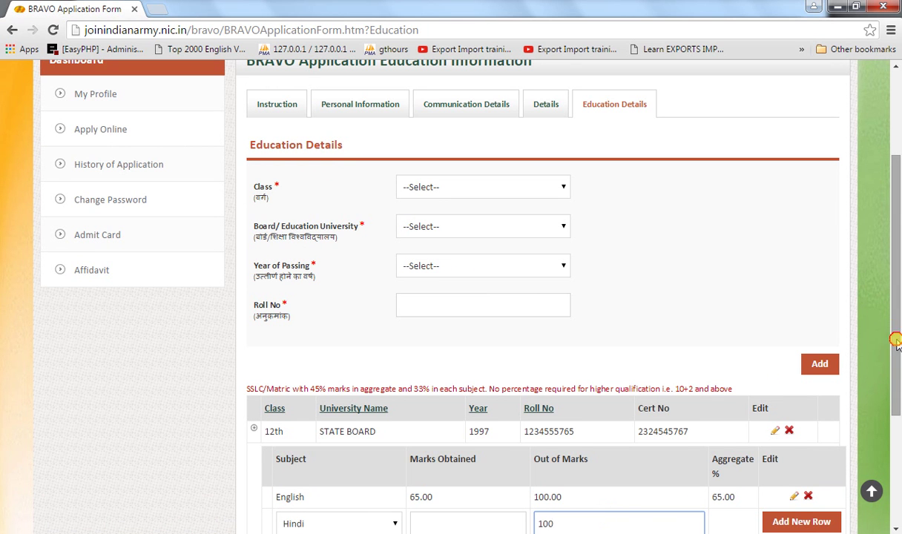
pyautogui.scroll(-2, 896, 416)
pyautogui.scroll(-1, 898, 430)
pyautogui.click(799, 346)
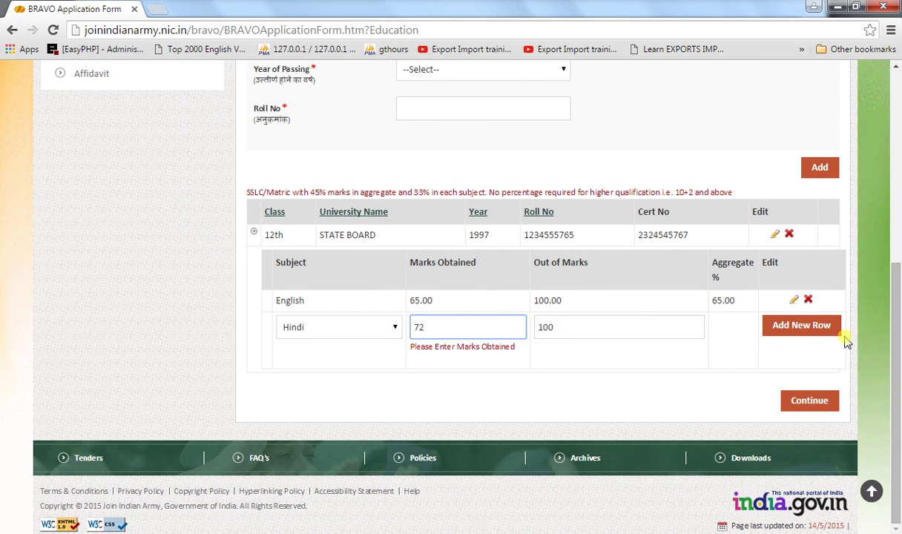
pyautogui.click(816, 334)
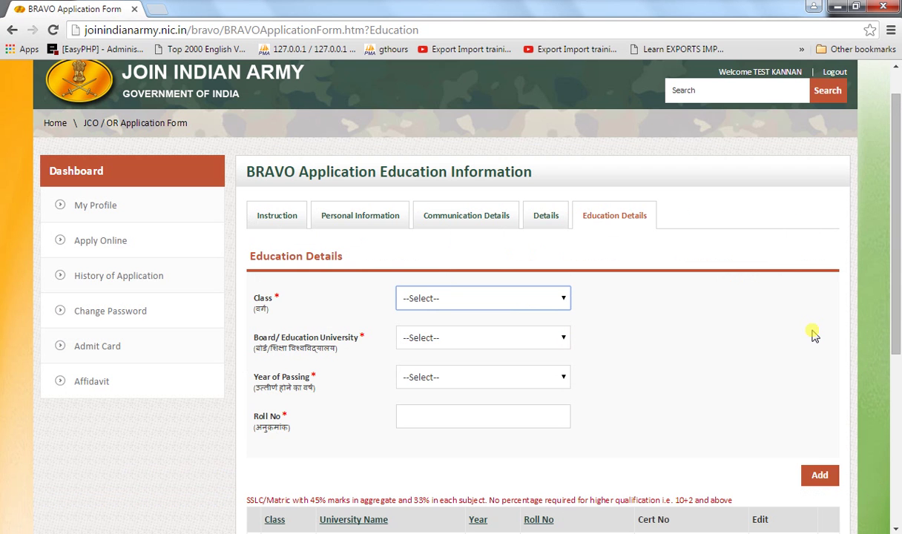
pyautogui.click(531, 138)
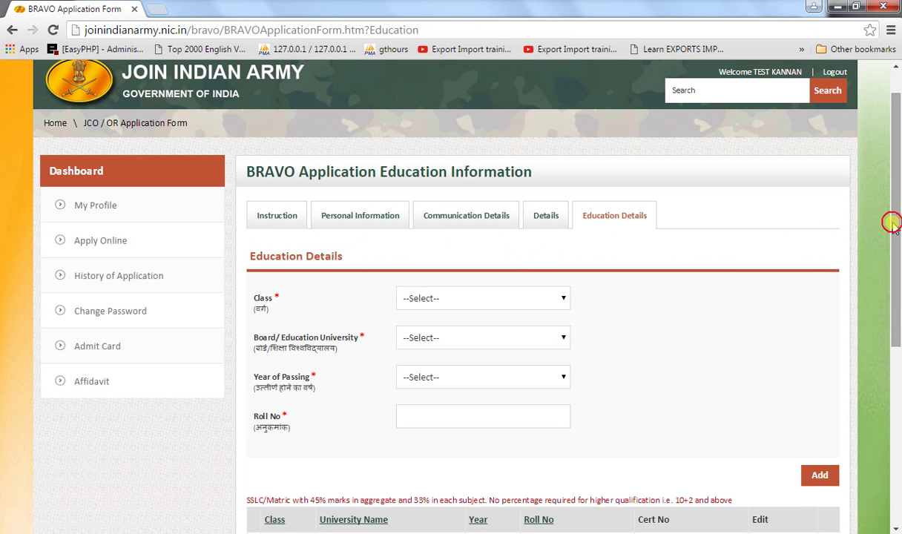
# - Add a Maths row with 78 out of 100 marks and save it
pyautogui.moveTo(896, 223); pyautogui.dragTo(897, 339)
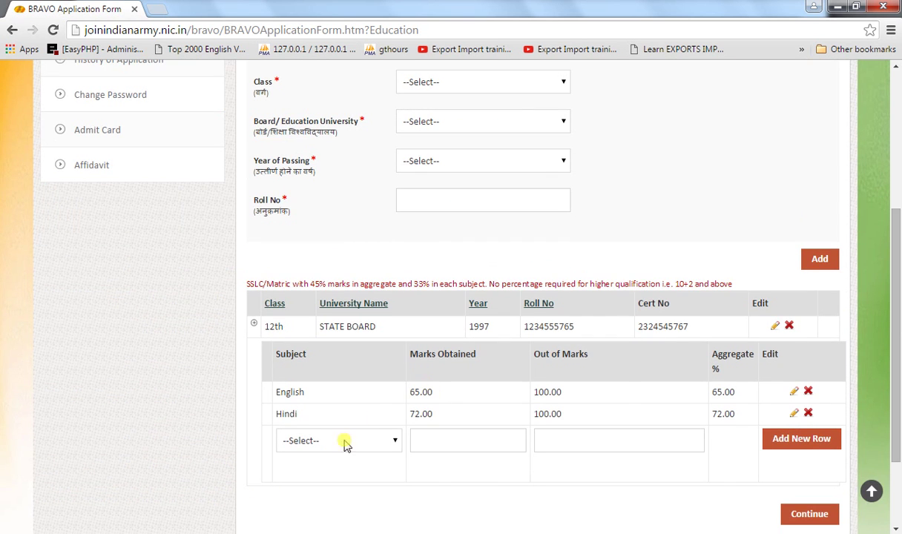
pyautogui.click(329, 440)
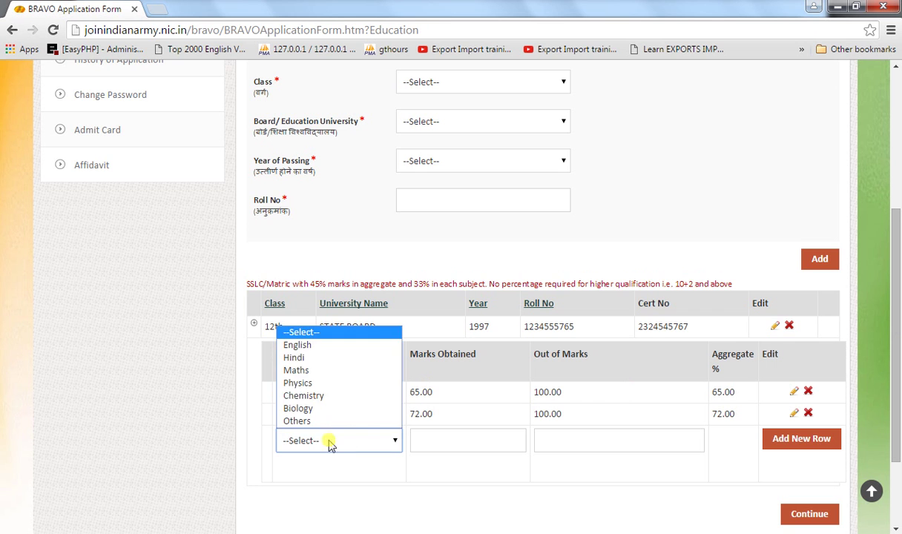
pyautogui.click(297, 370)
pyautogui.click(448, 438)
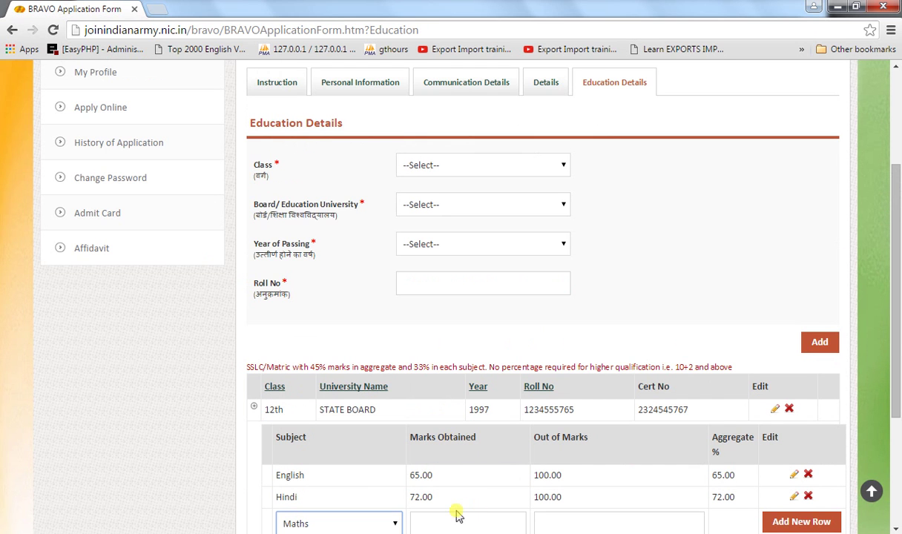
pyautogui.click(437, 521)
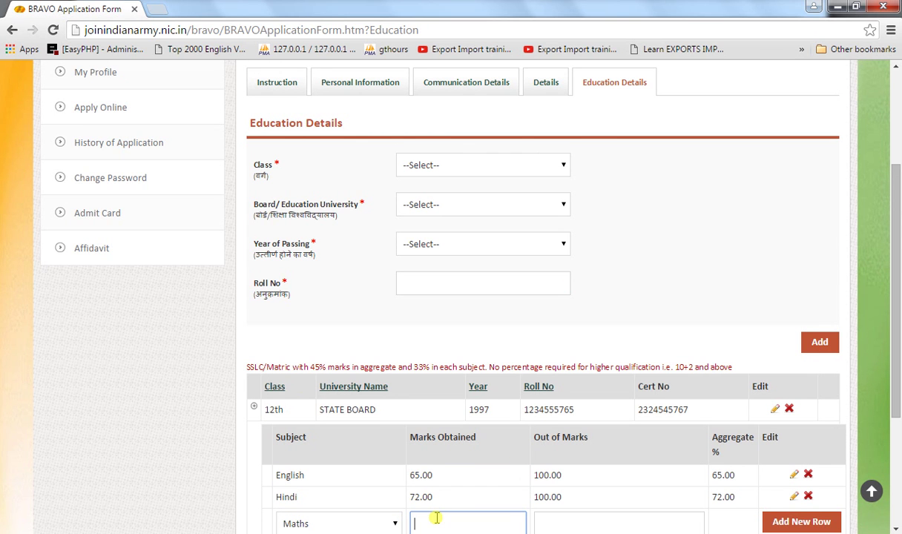
pyautogui.click(583, 520)
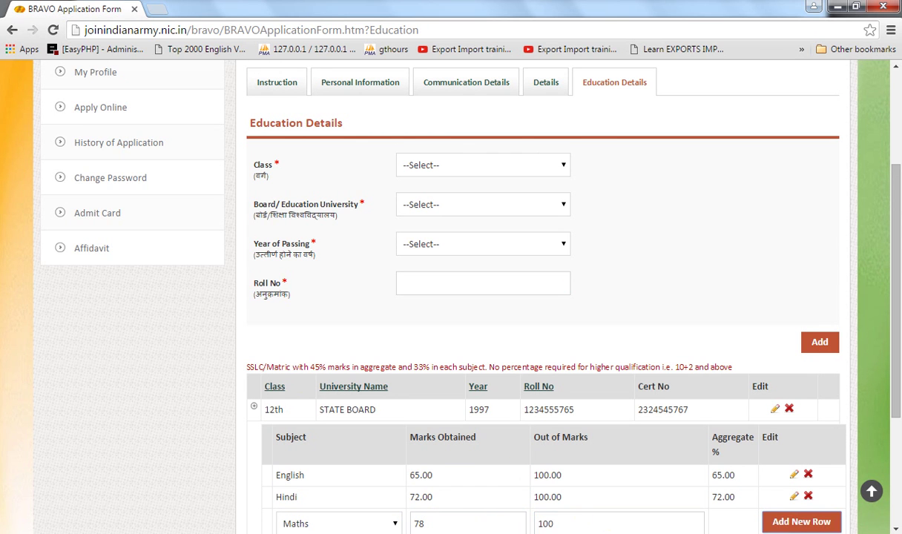
pyautogui.click(783, 523)
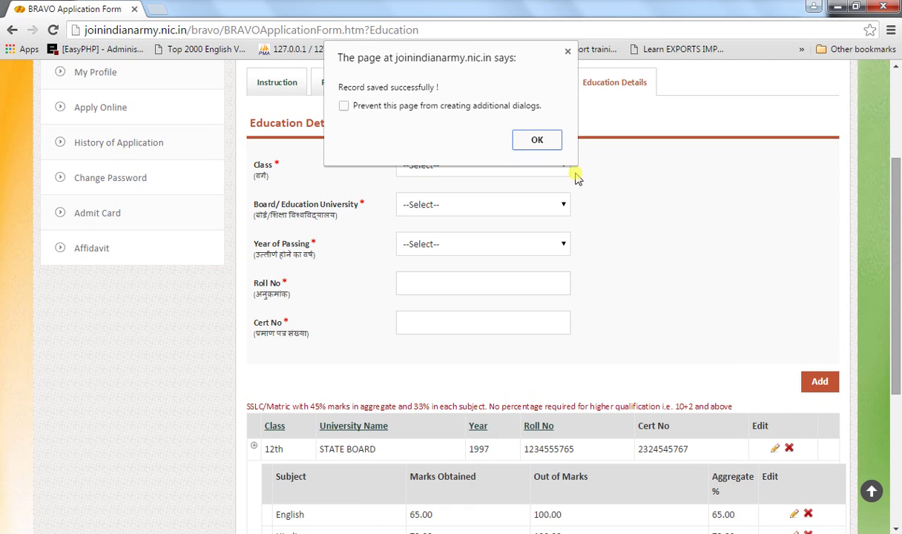
pyautogui.click(537, 141)
# - Add a Physics row with 68 out of 100 marks and save it
pyautogui.moveTo(898, 287); pyautogui.dragTo(898, 372)
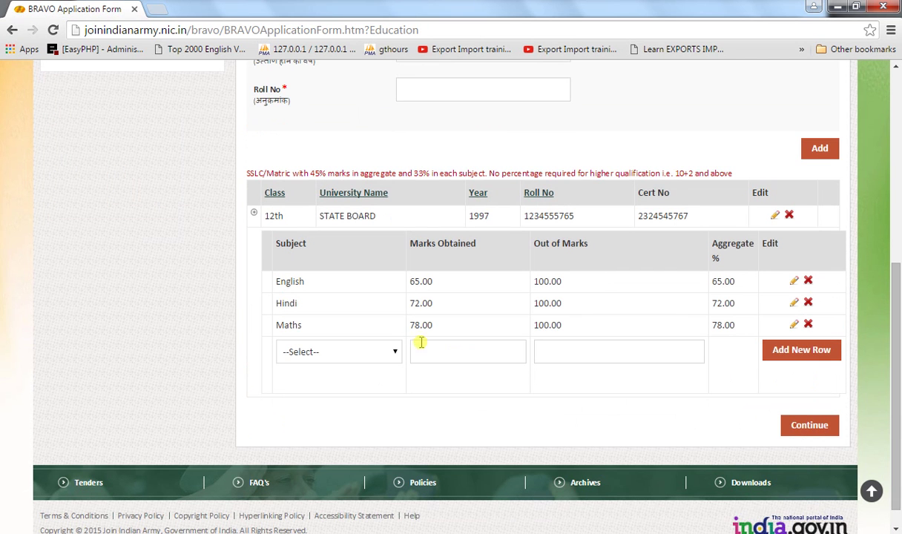
pyautogui.click(333, 352)
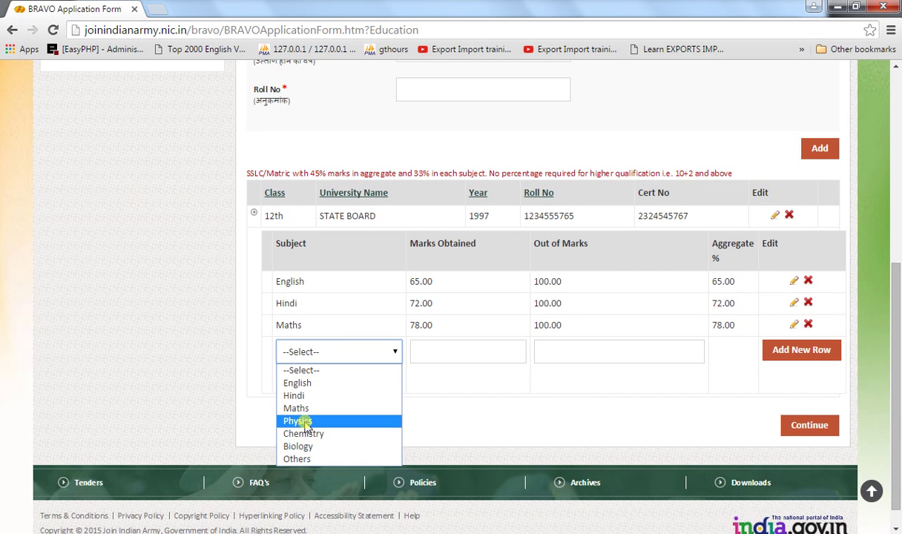
pyautogui.click(304, 422)
pyautogui.click(446, 352)
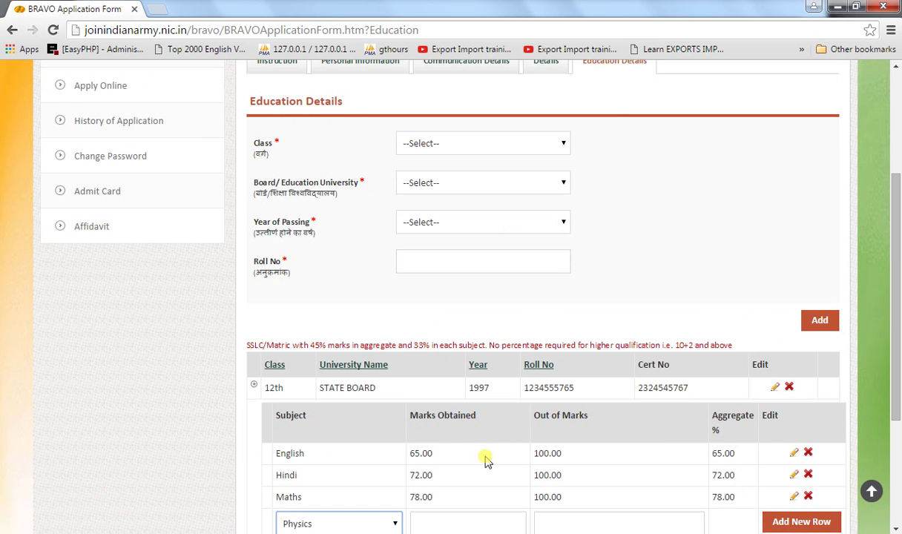
pyautogui.click(430, 527)
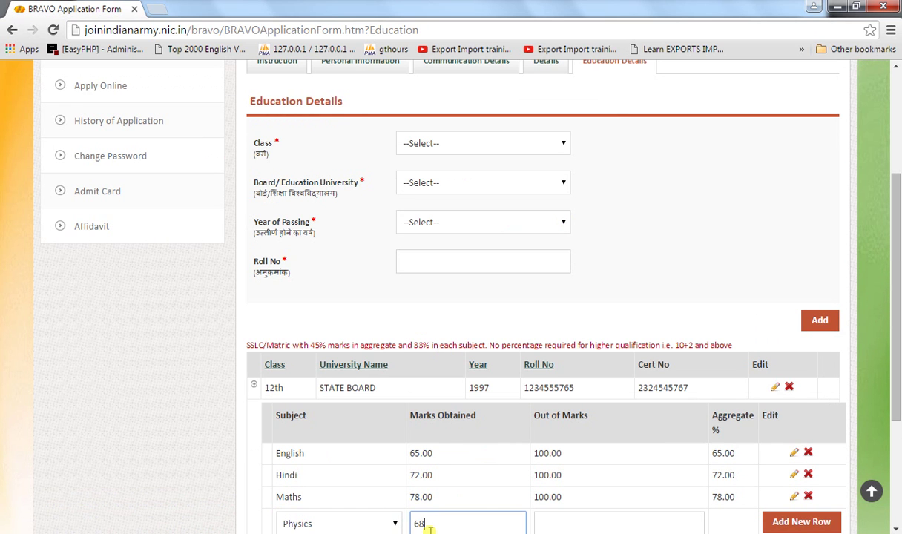
pyautogui.write('68')
pyautogui.press('Tab')
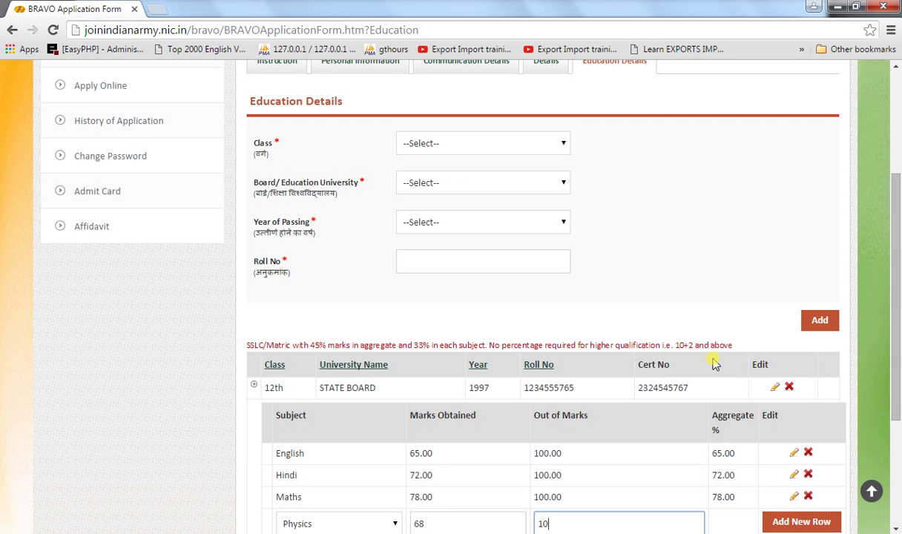
pyautogui.press('Tab')
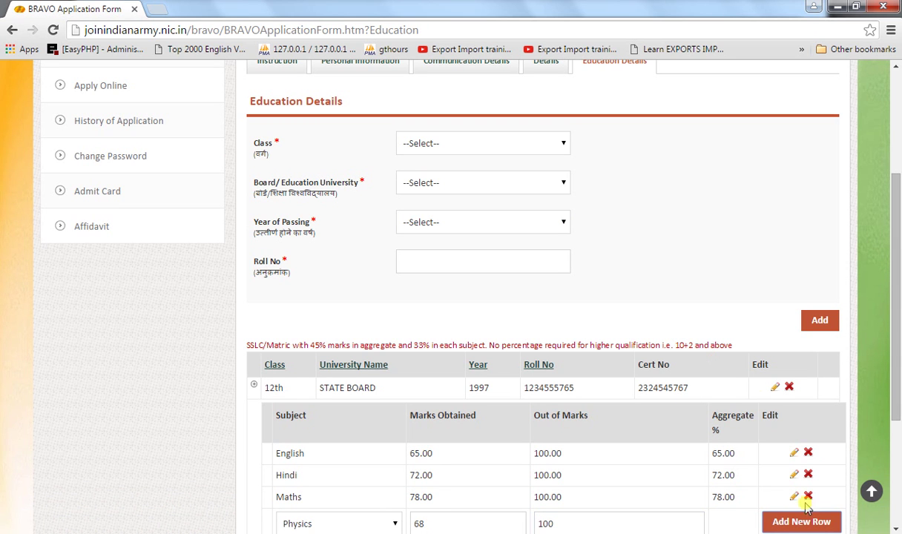
pyautogui.click(820, 524)
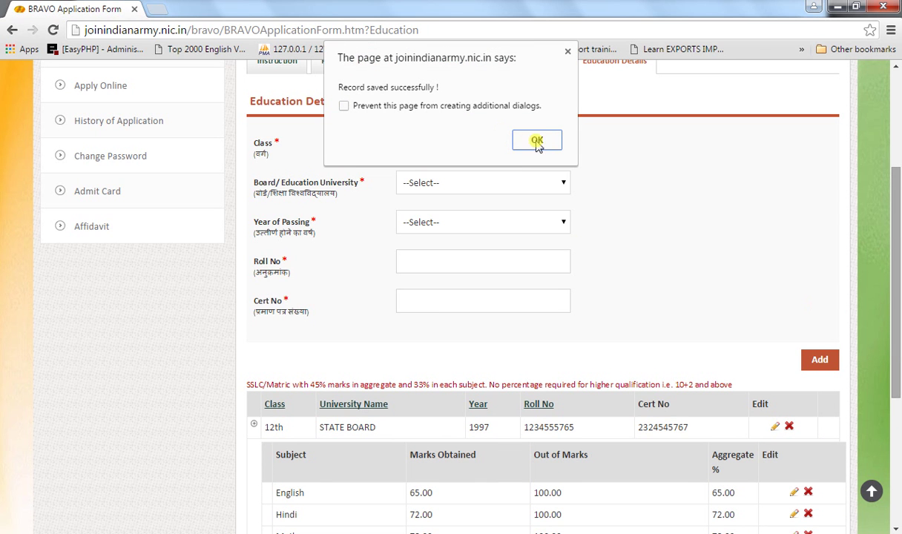
pyautogui.click(537, 141)
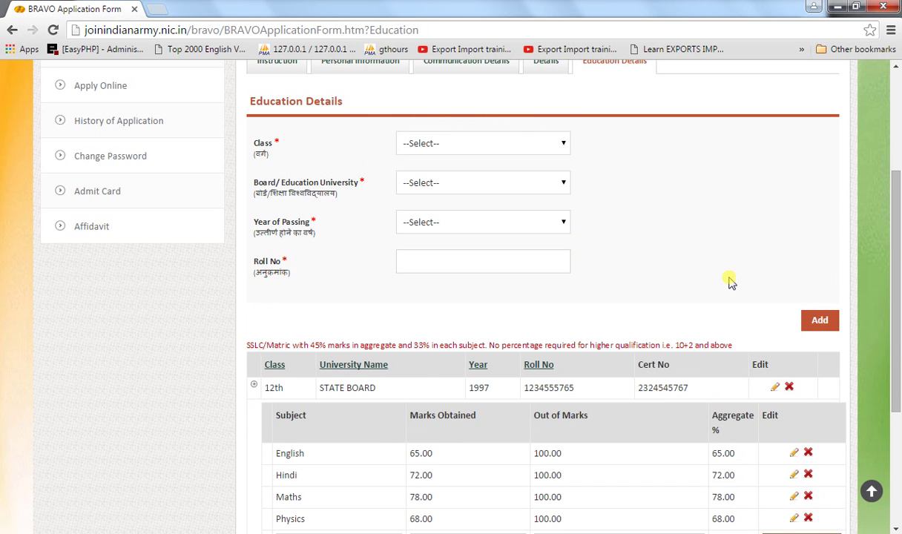
# - Edit the Chemistry row to 72 out of 100 and update it
pyautogui.moveTo(896, 282); pyautogui.dragTo(896, 365)
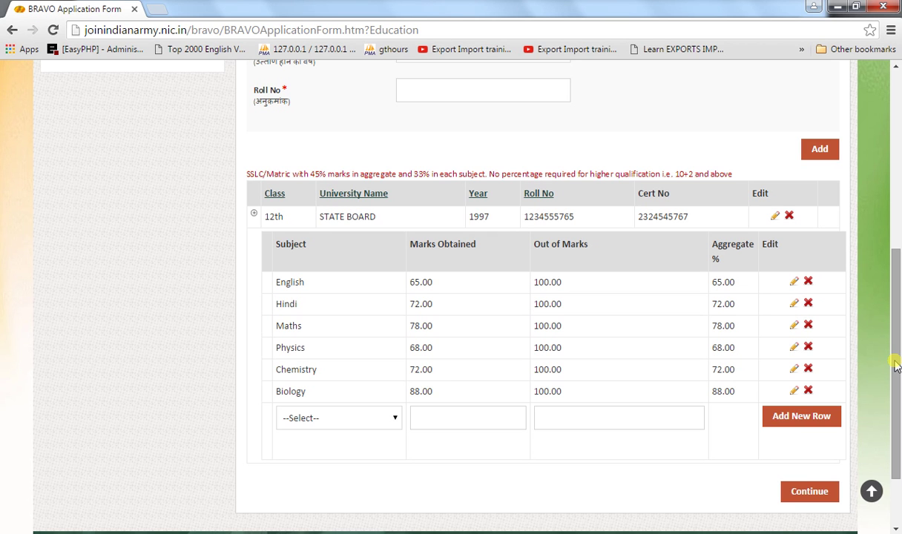
pyautogui.click(794, 370)
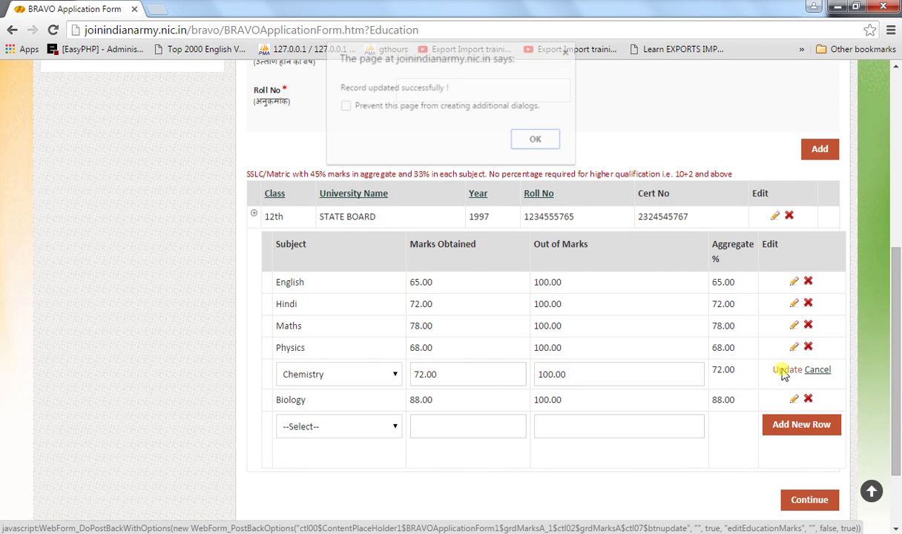
pyautogui.click(783, 371)
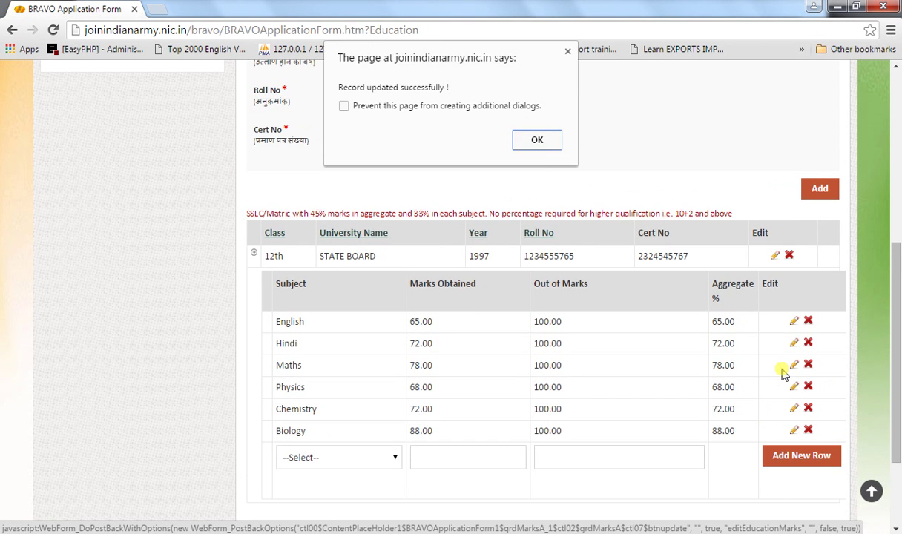
pyautogui.click(555, 143)
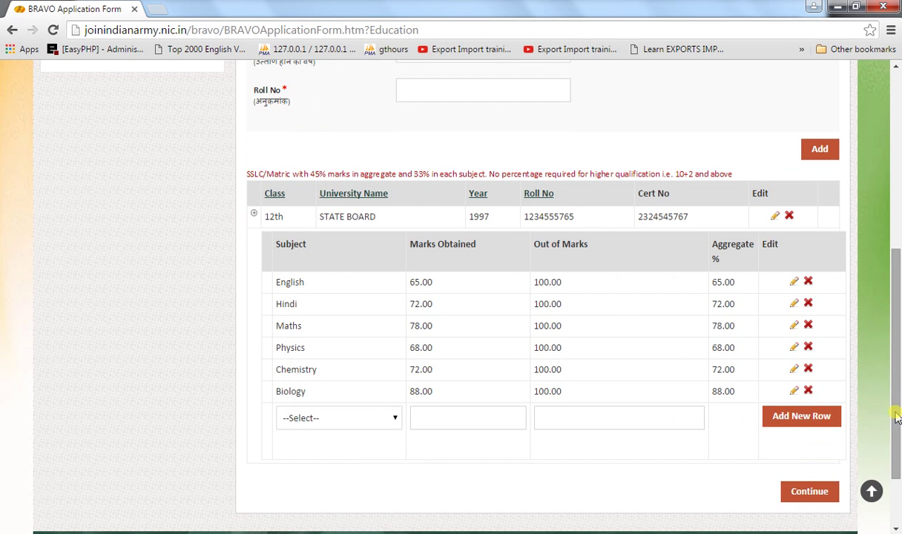
# - Look over the application summary page, then set the application aside with Submit Later
pyautogui.click(809, 494)
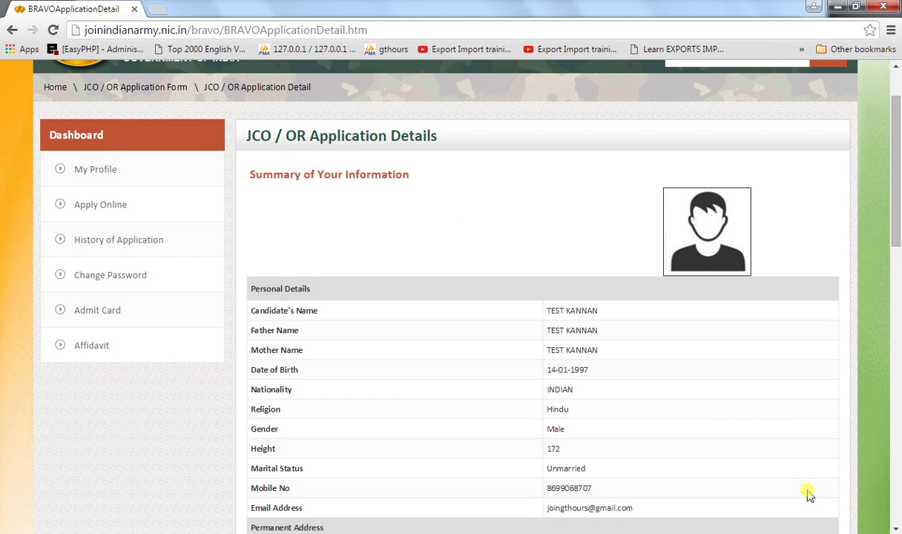
pyautogui.scroll(-4, 809, 496)
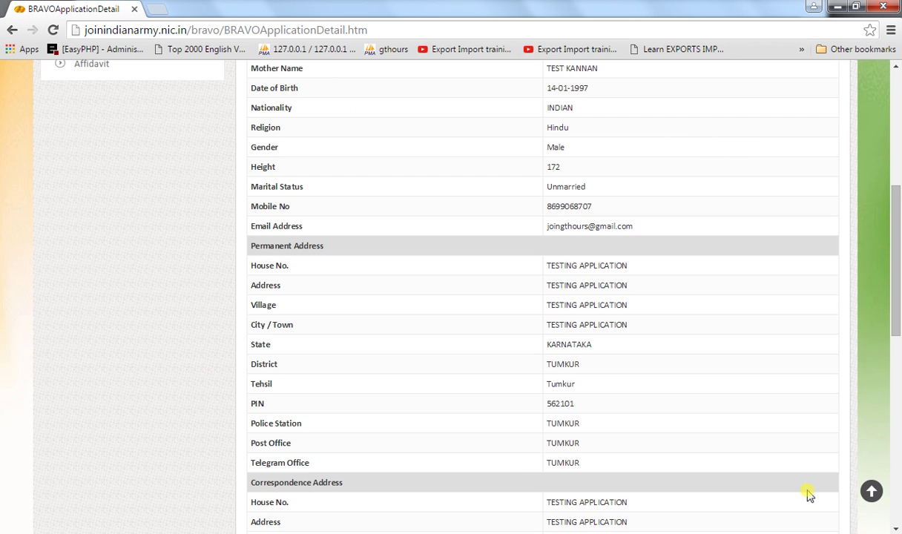
pyautogui.scroll(-5, 808, 495)
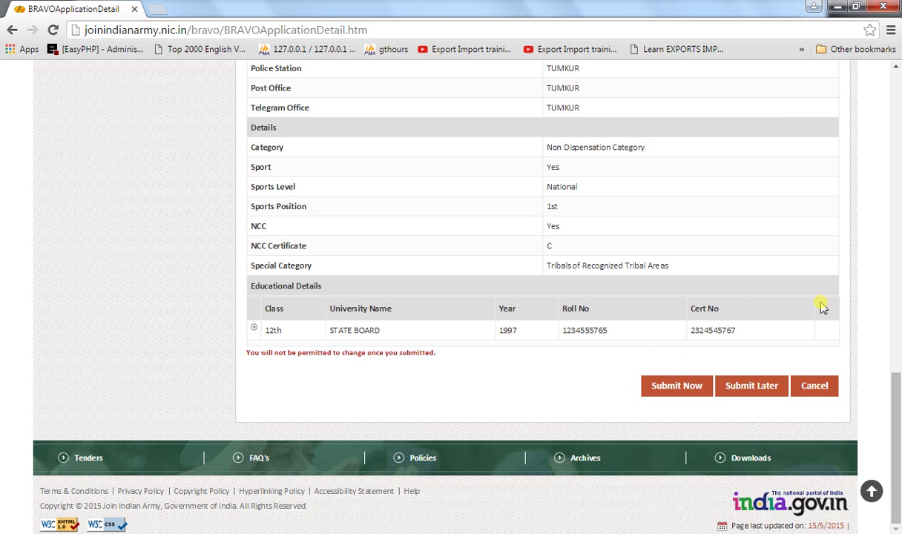
pyautogui.click(740, 387)
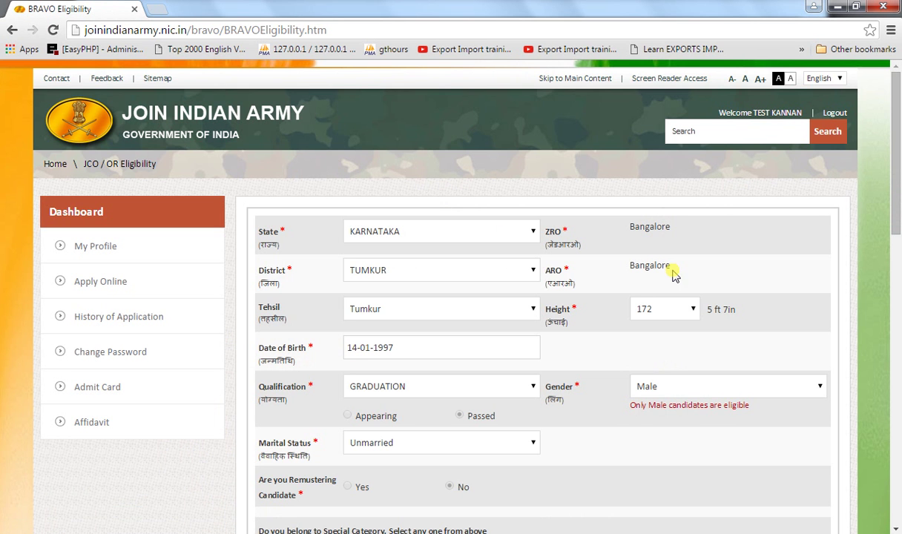
# - Scroll through the JCO / OR eligibility results table to review it
pyautogui.scroll(-3, 673, 275)
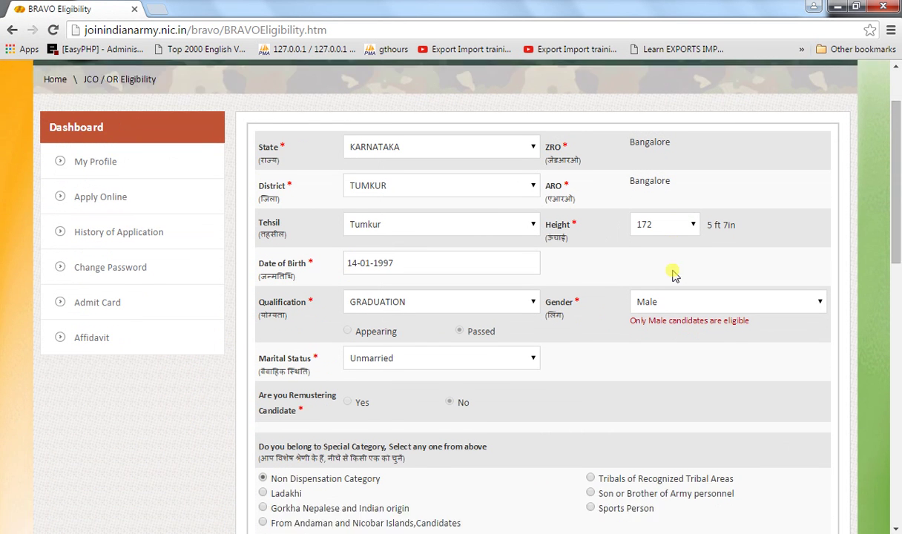
pyautogui.scroll(-3, 674, 275)
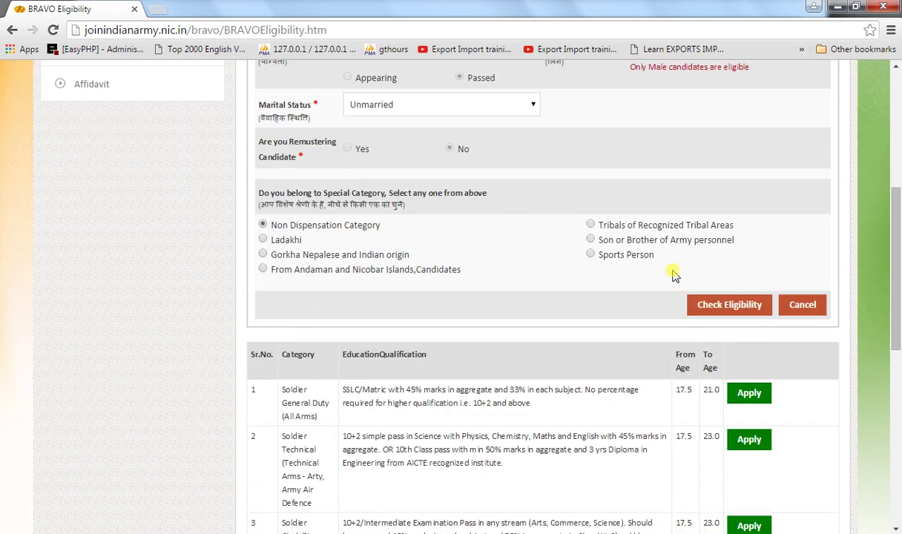
pyautogui.scroll(-2, 674, 274)
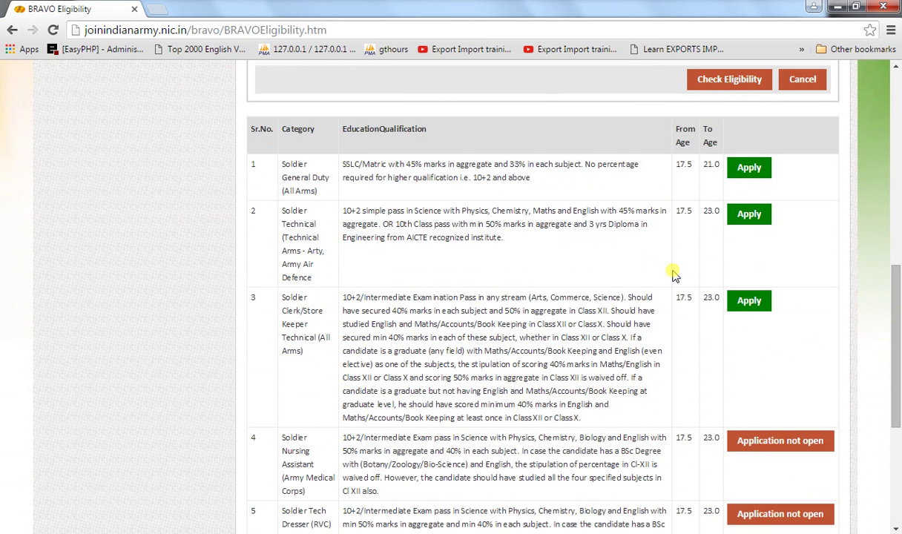
pyautogui.scroll(8, 674, 275)
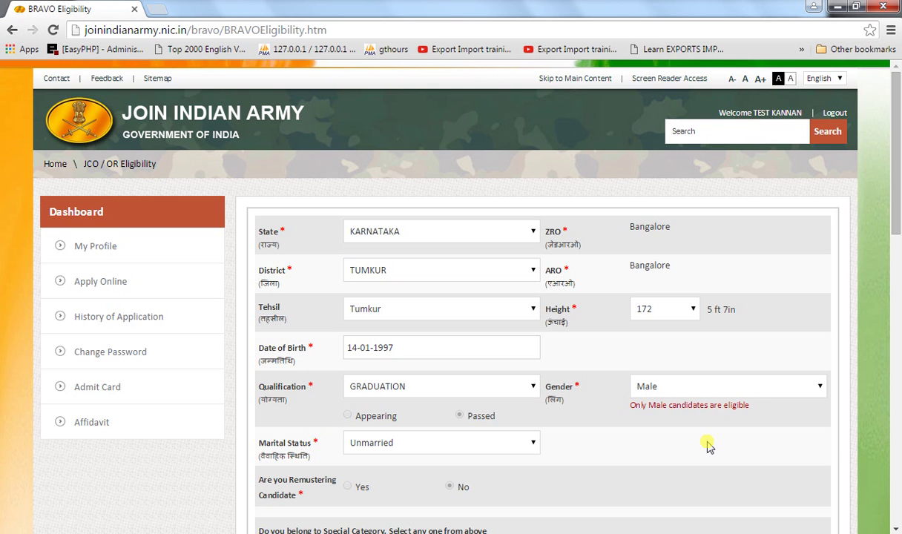
pyautogui.scroll(-5, 708, 445)
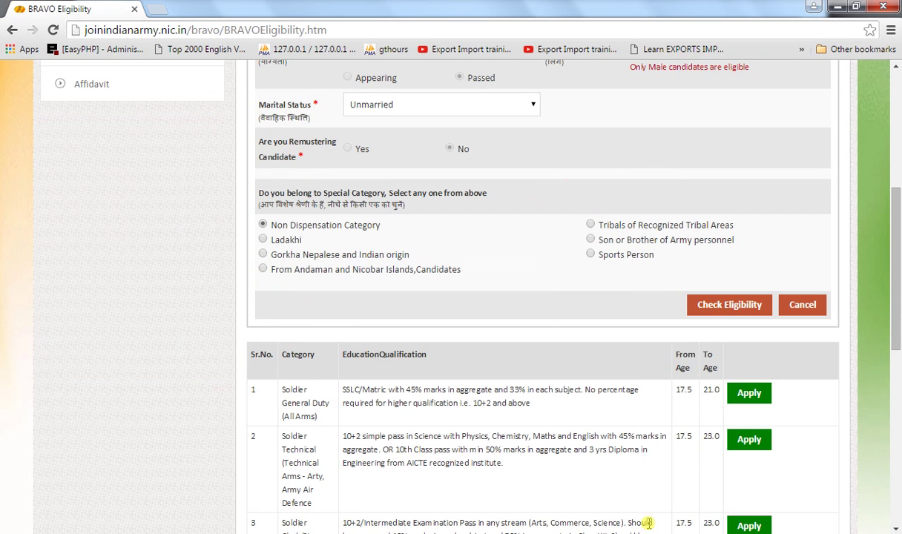
# - Bring up the 'How to apply online joinindianarmy.nic.in : HINDI' PowerPoint slide show
pyautogui.moveTo(723, 443)
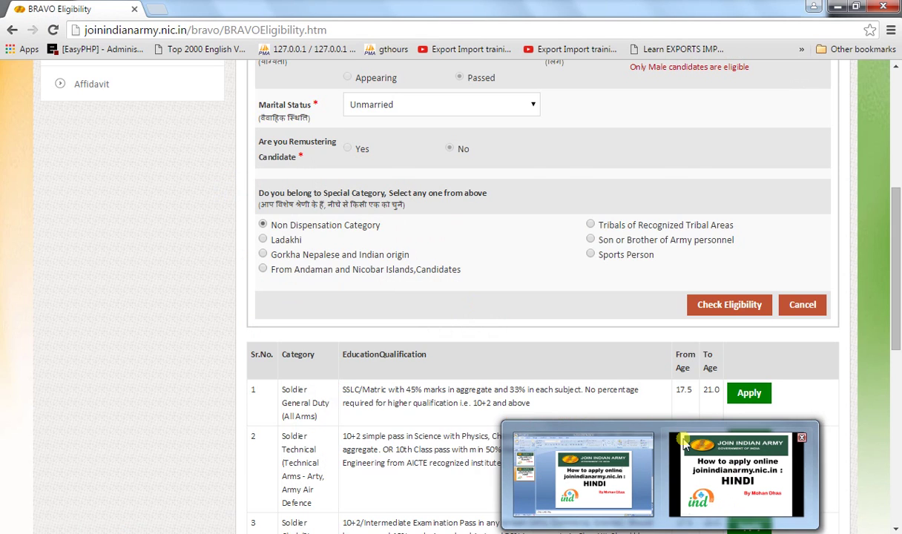
pyautogui.moveTo(684, 444)
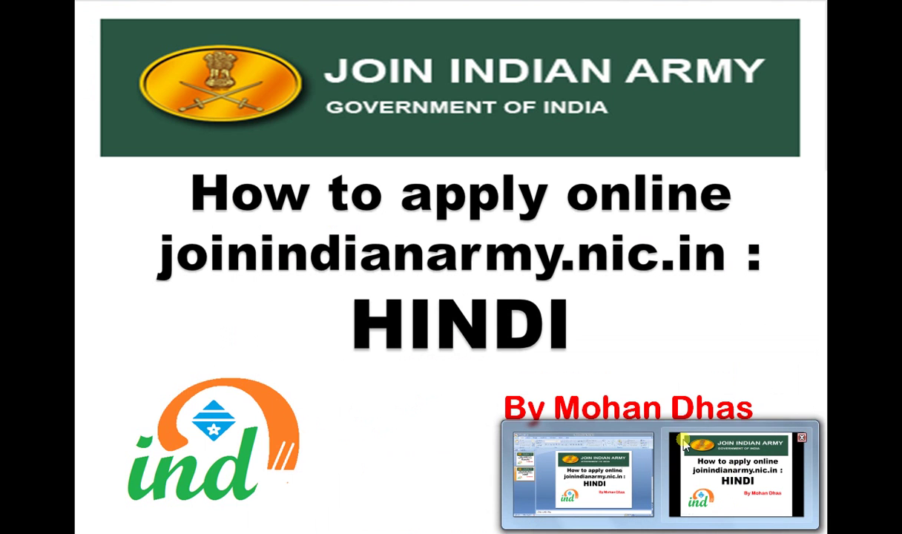
pyautogui.click(718, 466)
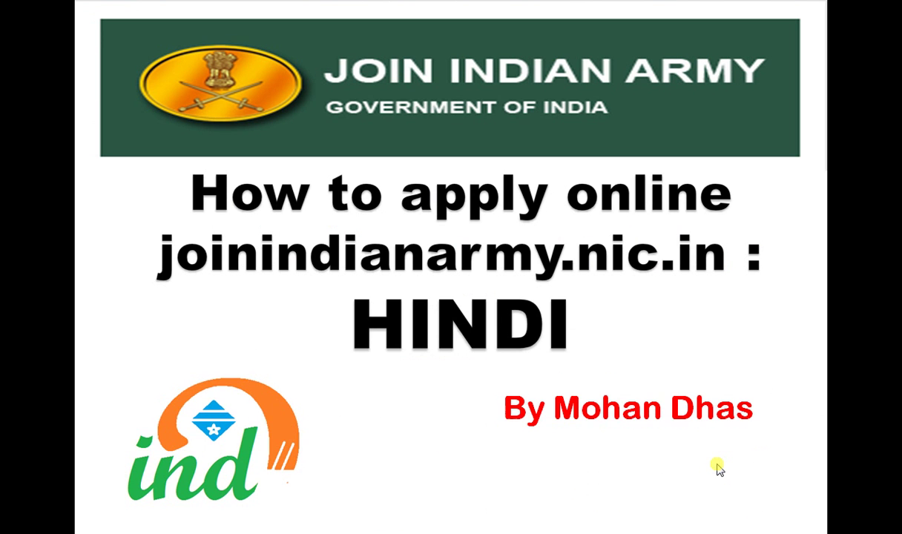